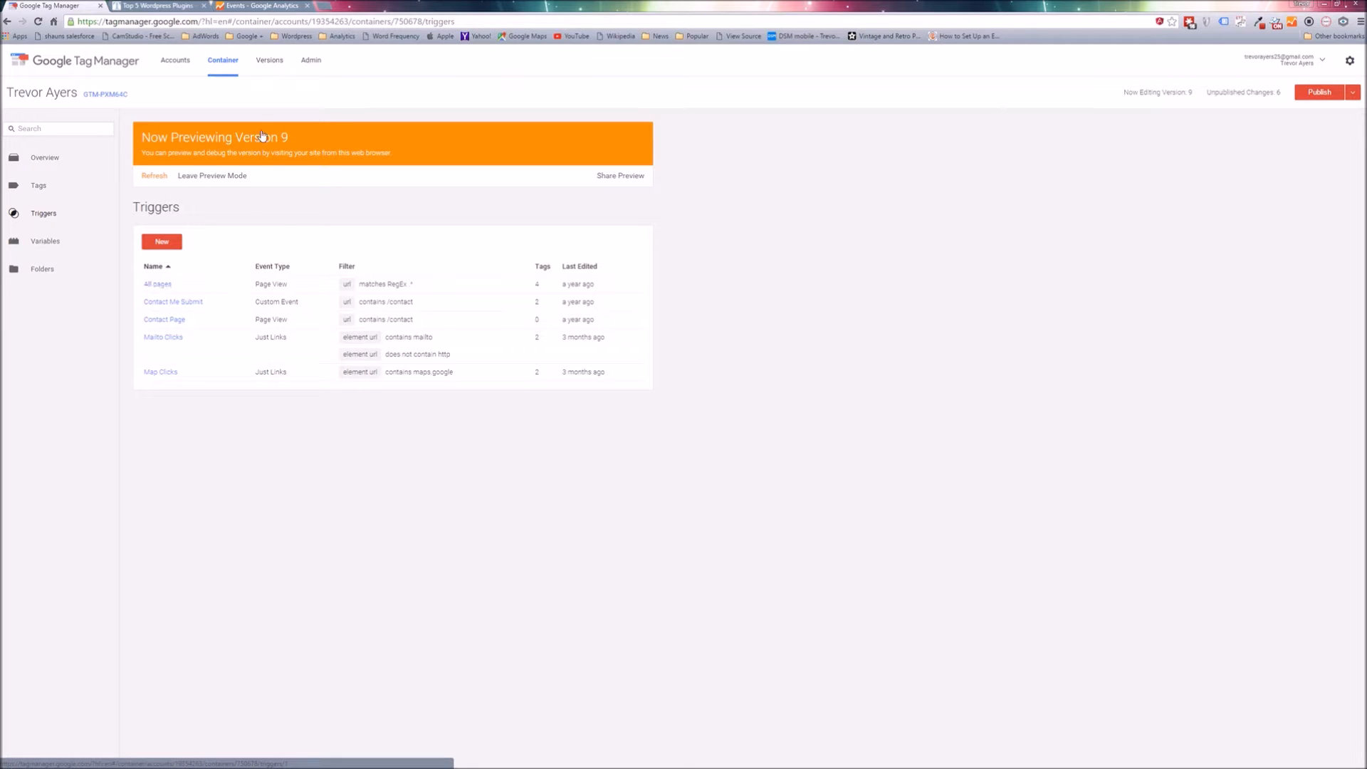
Review the container's publish, preview and save-version options without choosing any of them.
{"action": "left_click", "coordinate": [153, 7]}
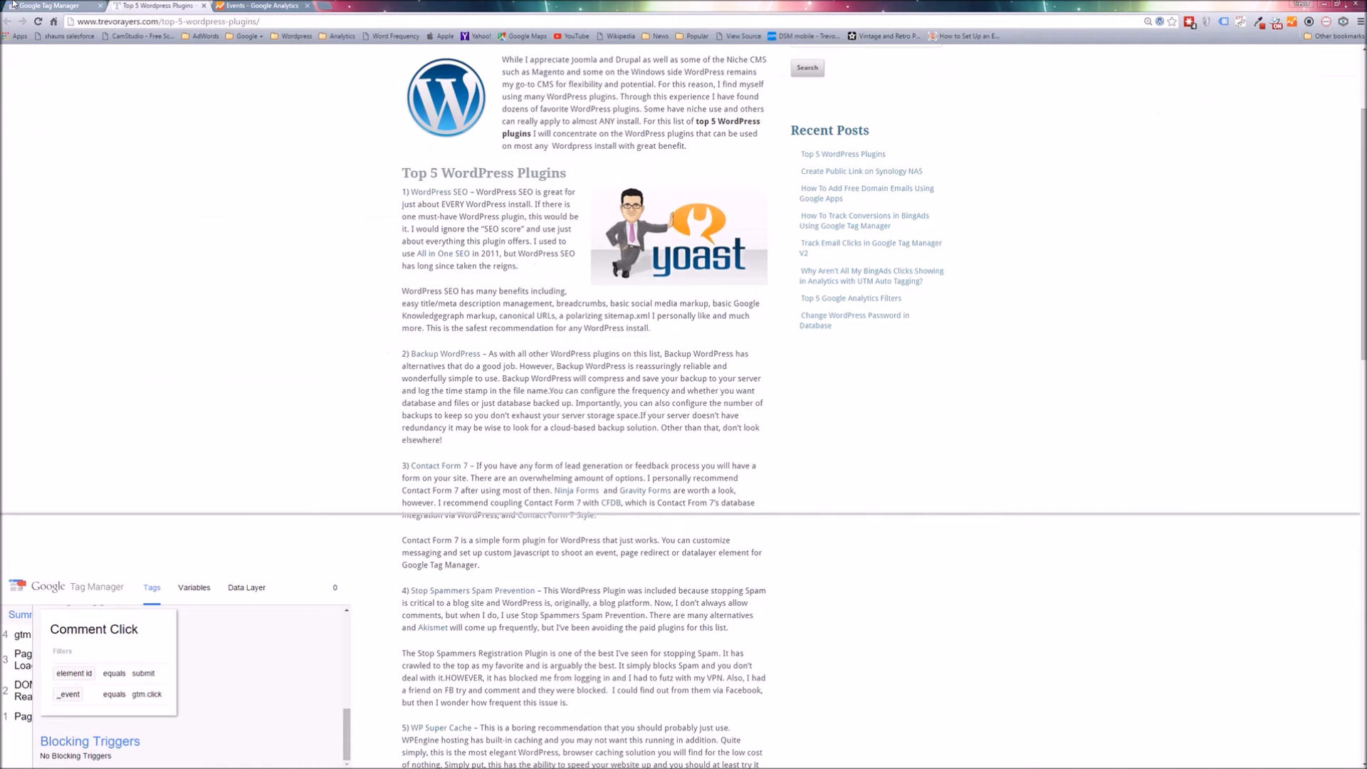
{"action": "left_click", "coordinate": [54, 5]}
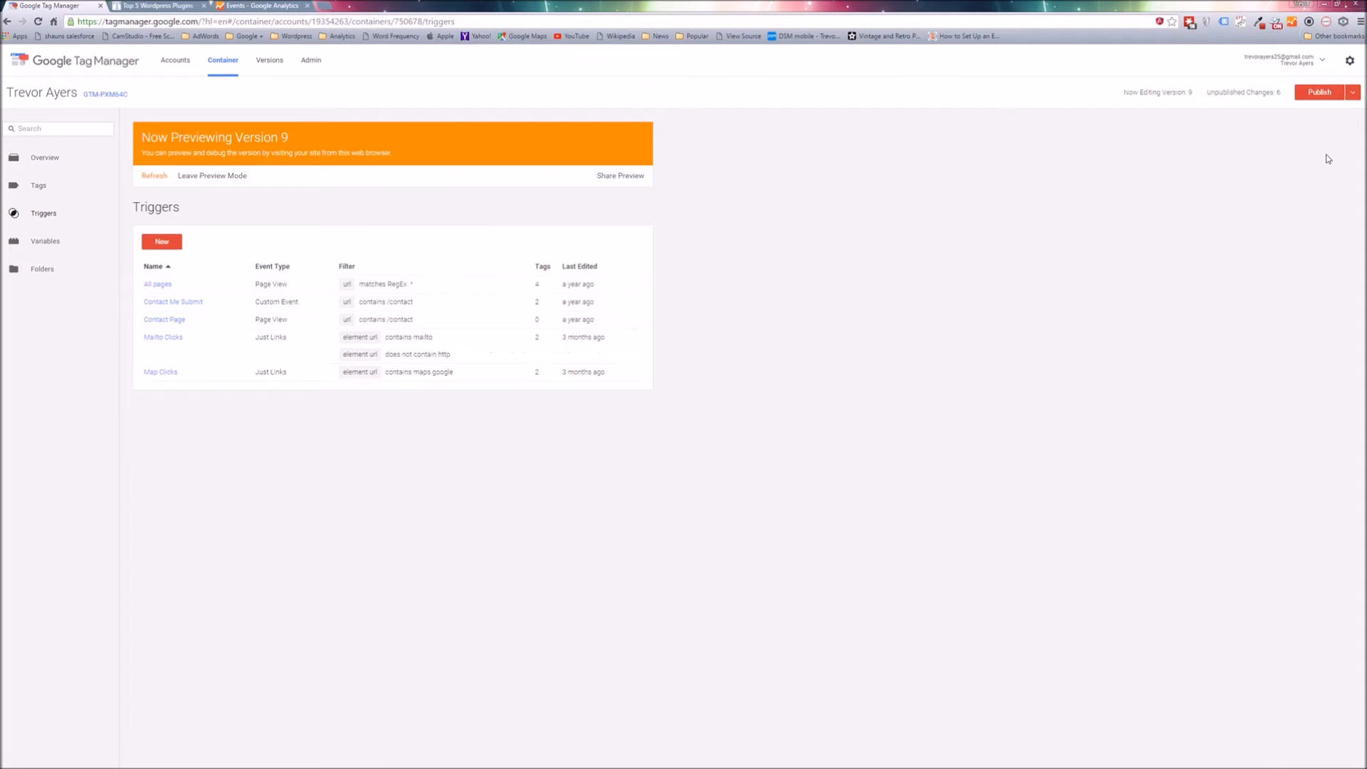
{"action": "left_click", "coordinate": [1352, 93]}
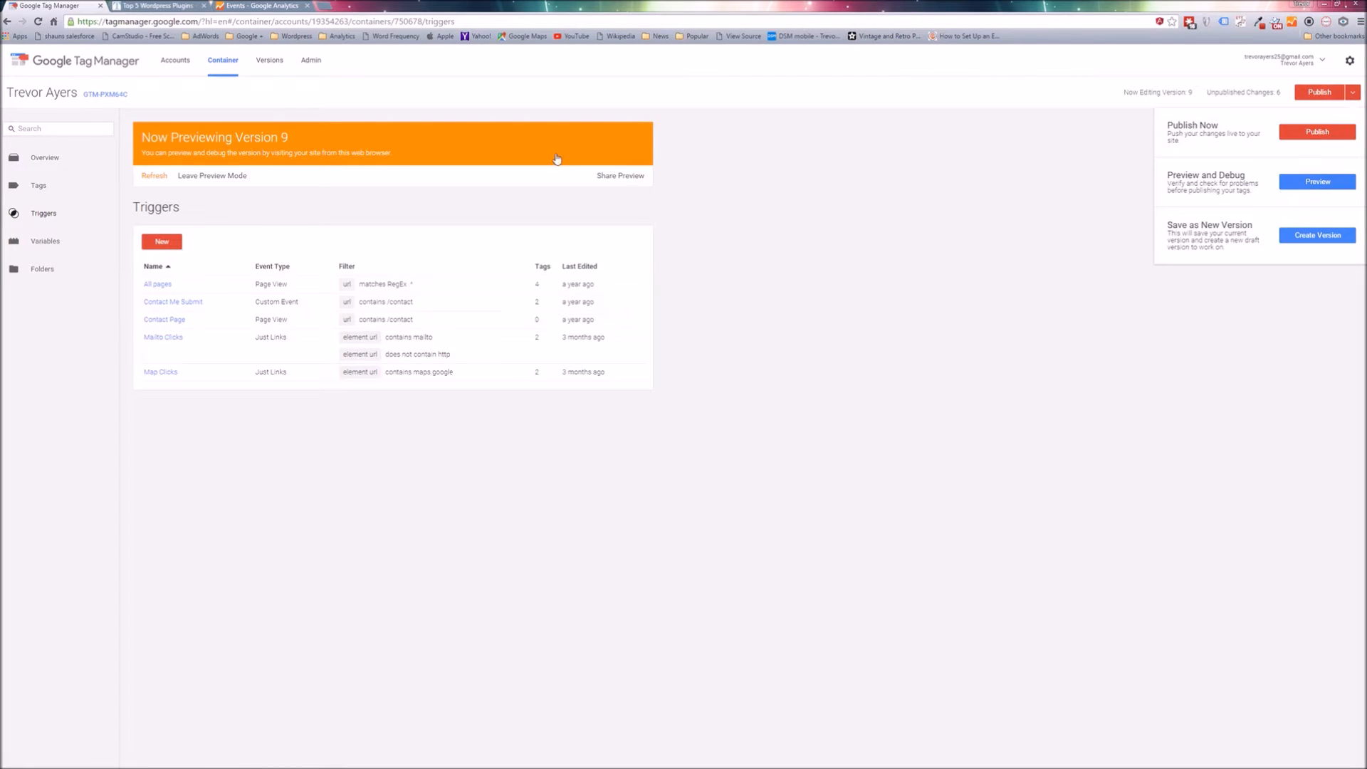
{"action": "left_click", "coordinate": [1003, 281]}
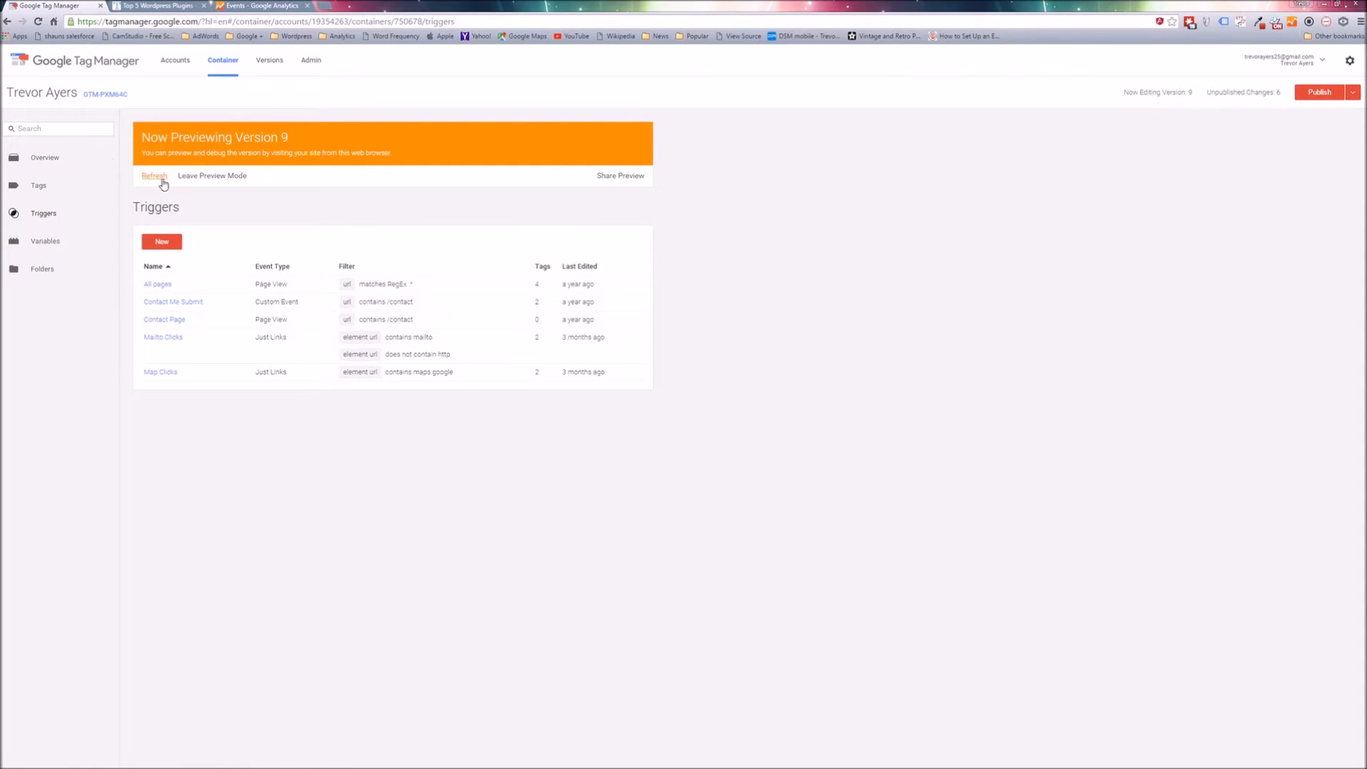
Reload the Top 5 WordPress Plugins page in preview mode and generate several click events on its blank area.
{"action": "left_click", "coordinate": [168, 5]}
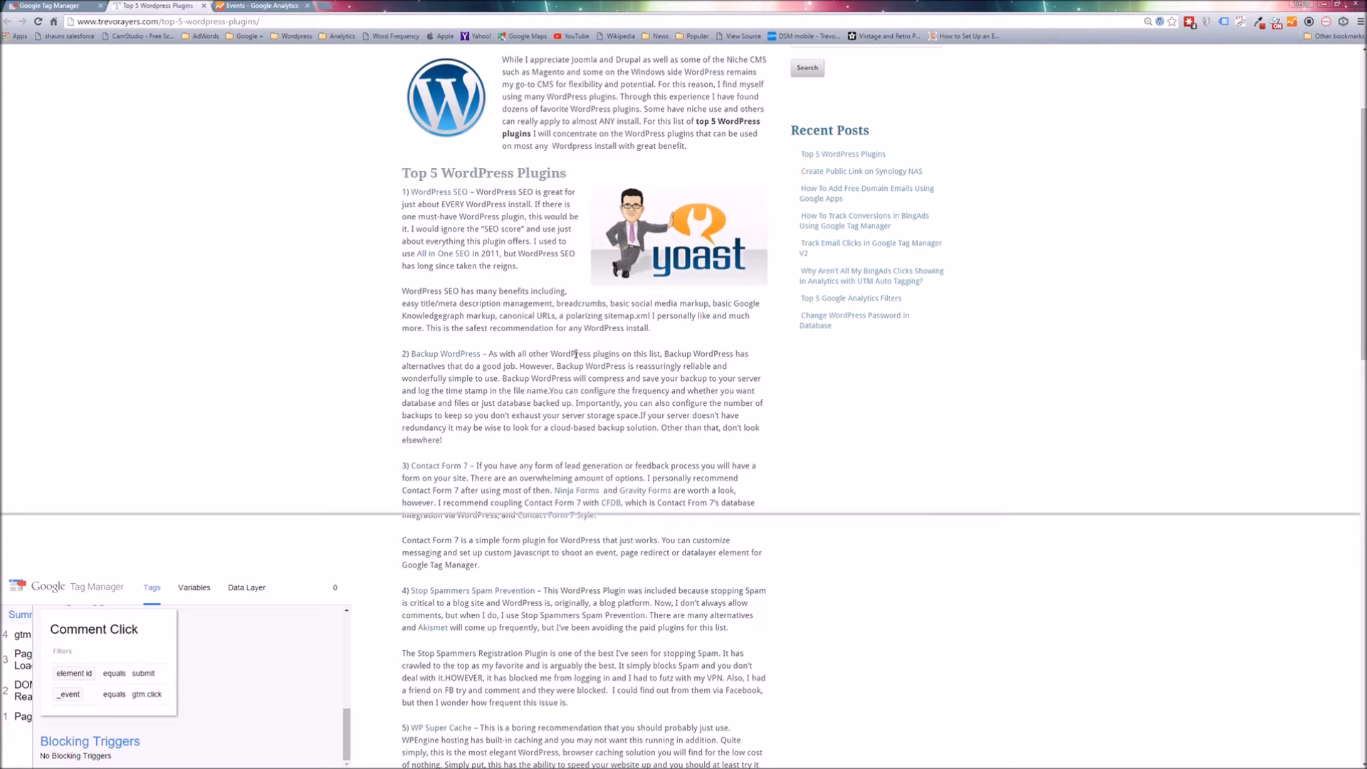
{"action": "key", "text": "F5"}
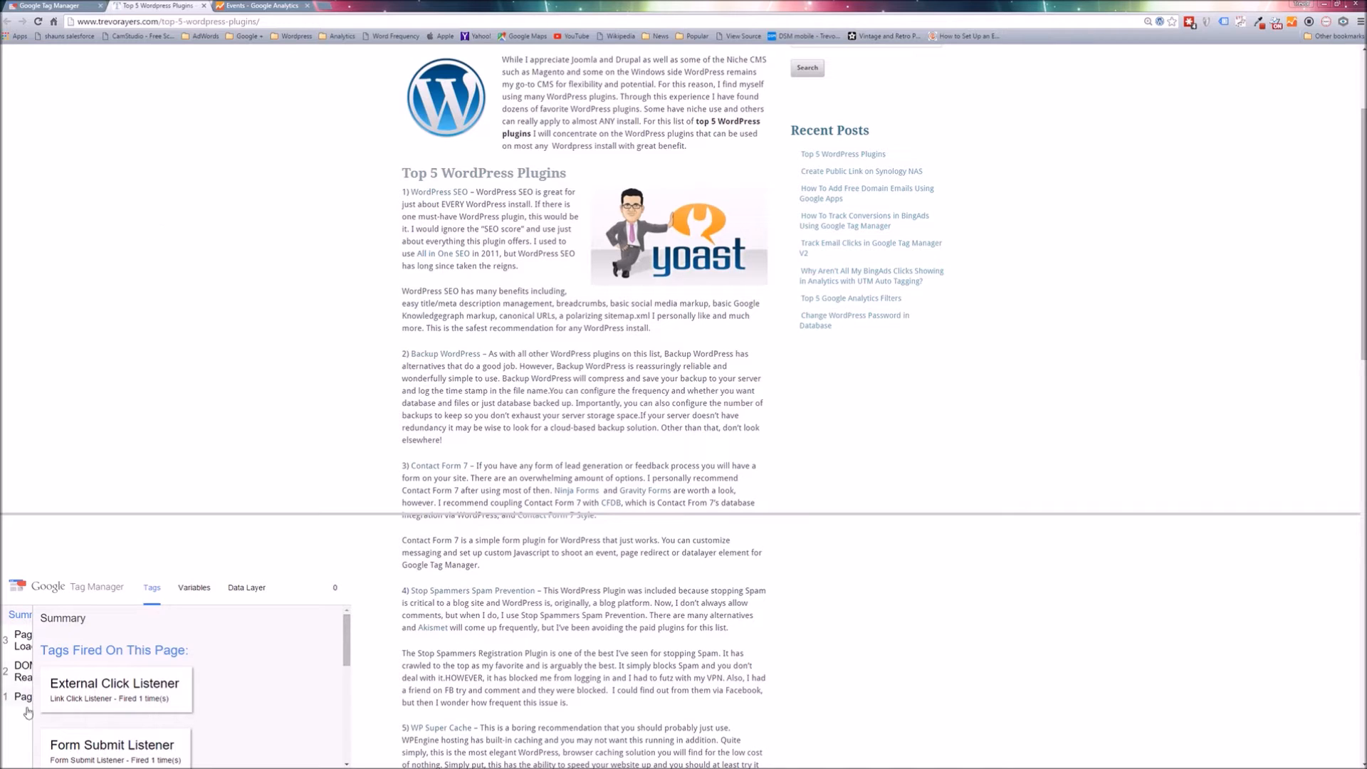
{"action": "left_click", "coordinate": [91, 309]}
{"action": "left_click", "coordinate": [286, 298]}
{"action": "left_click", "coordinate": [196, 237]}
{"action": "left_click", "coordinate": [173, 339]}
{"action": "left_click_drag", "start_coordinate": [232, 302], "coordinate": [238, 293]}
{"action": "left_click", "coordinate": [238, 297]}
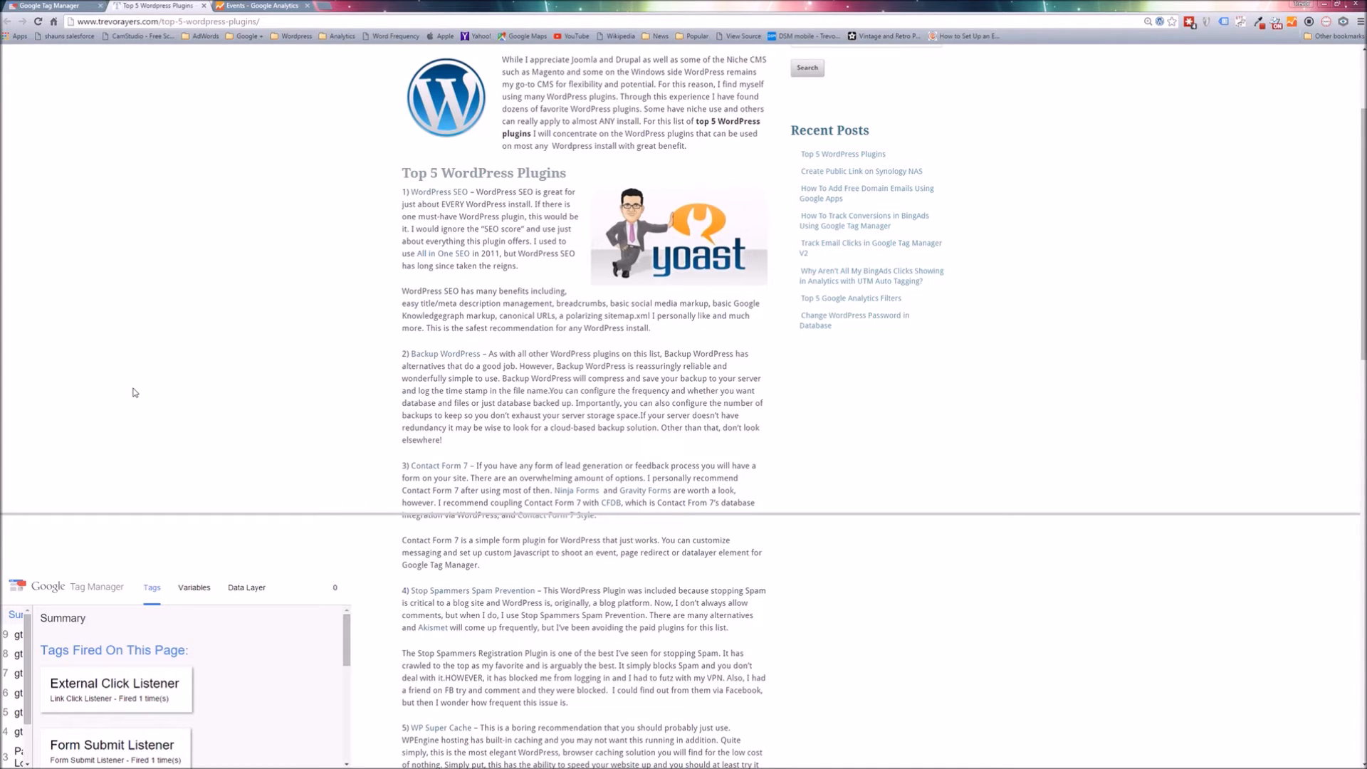
{"action": "left_click", "coordinate": [135, 191]}
{"action": "left_click", "coordinate": [134, 290]}
{"action": "left_click", "coordinate": [106, 331]}
{"action": "left_click", "coordinate": [107, 331]}
{"action": "left_click", "coordinate": [199, 317]}
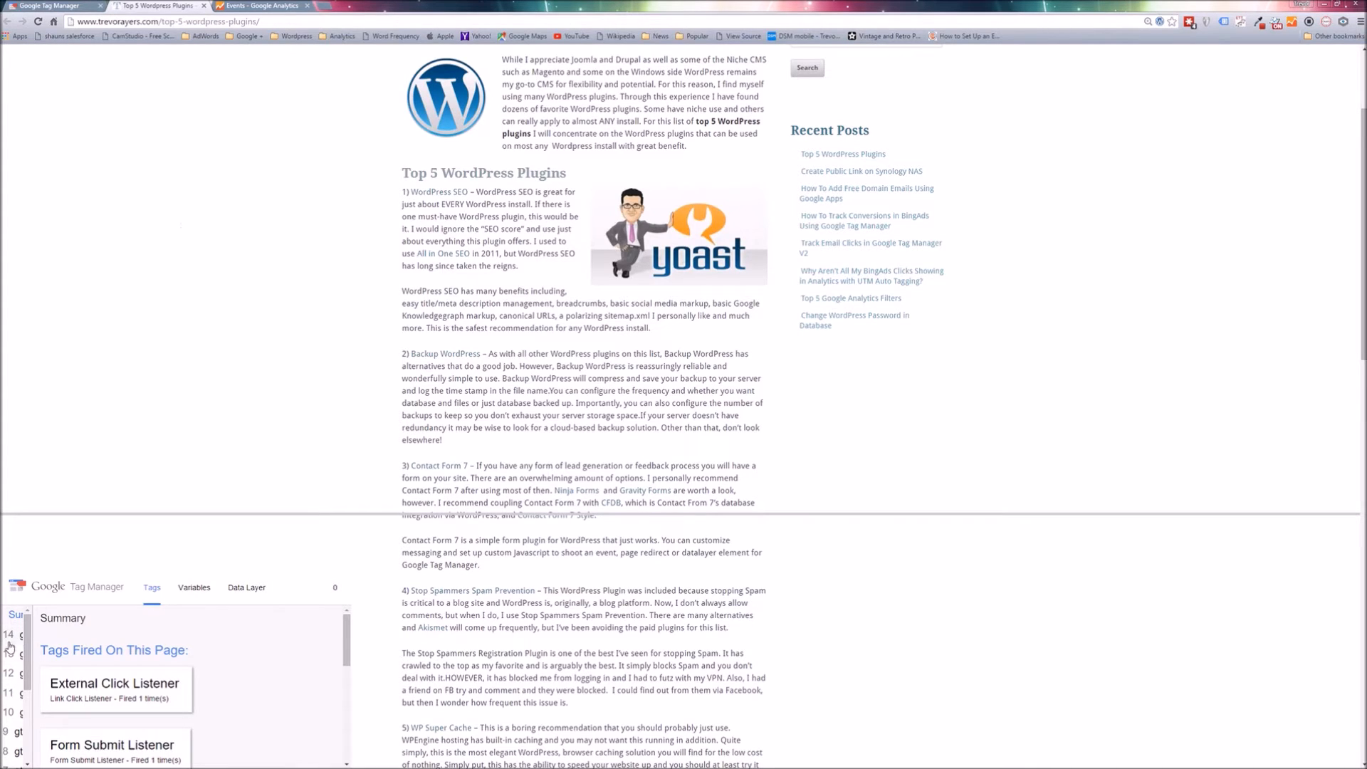
Examine the variables recorded for the latest gtm.click event in the debug pane.
{"action": "left_click", "coordinate": [9, 641]}
{"action": "mouse_move", "coordinate": [40, 649]}
{"action": "left_mouse_down"}
{"action": "mouse_move", "coordinate": [89, 651]}
{"action": "mouse_move", "coordinate": [63, 651]}
{"action": "left_mouse_up"}
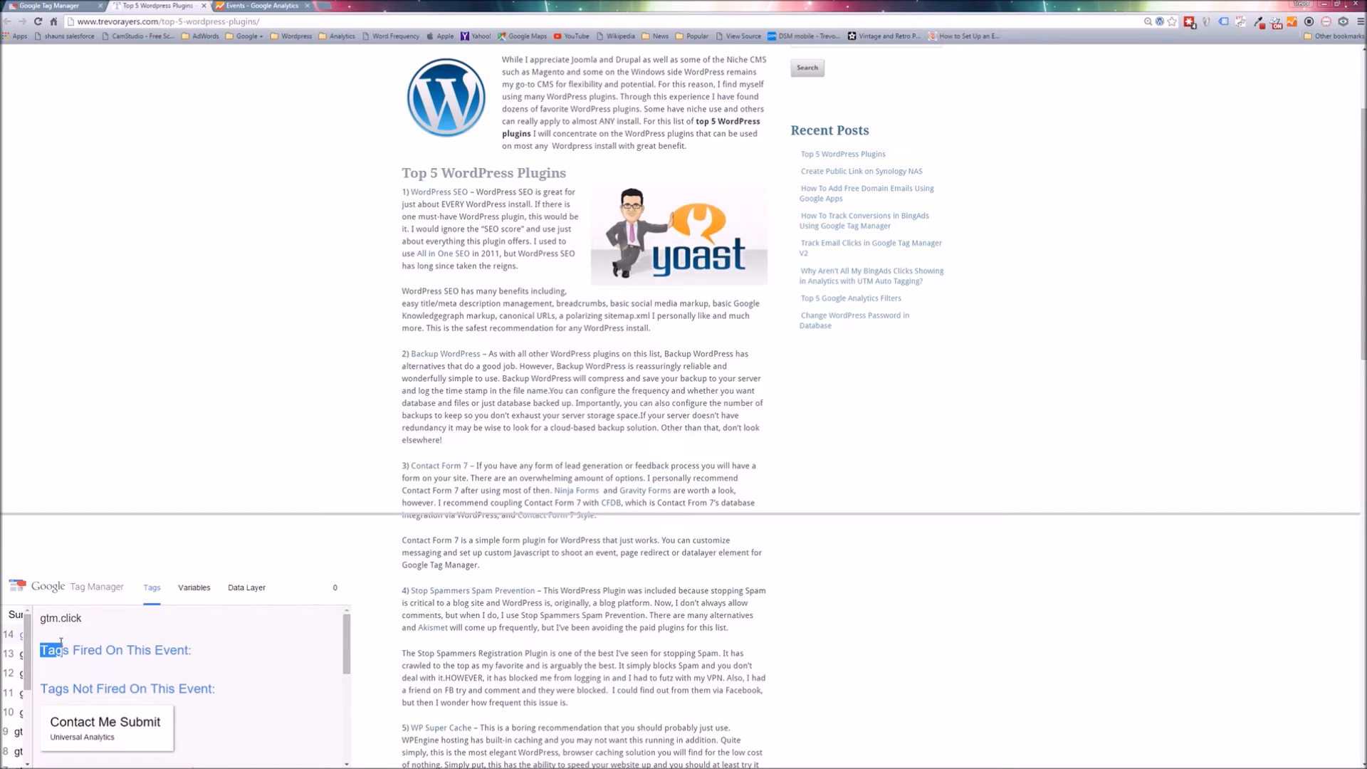
{"action": "left_click", "coordinate": [197, 584]}
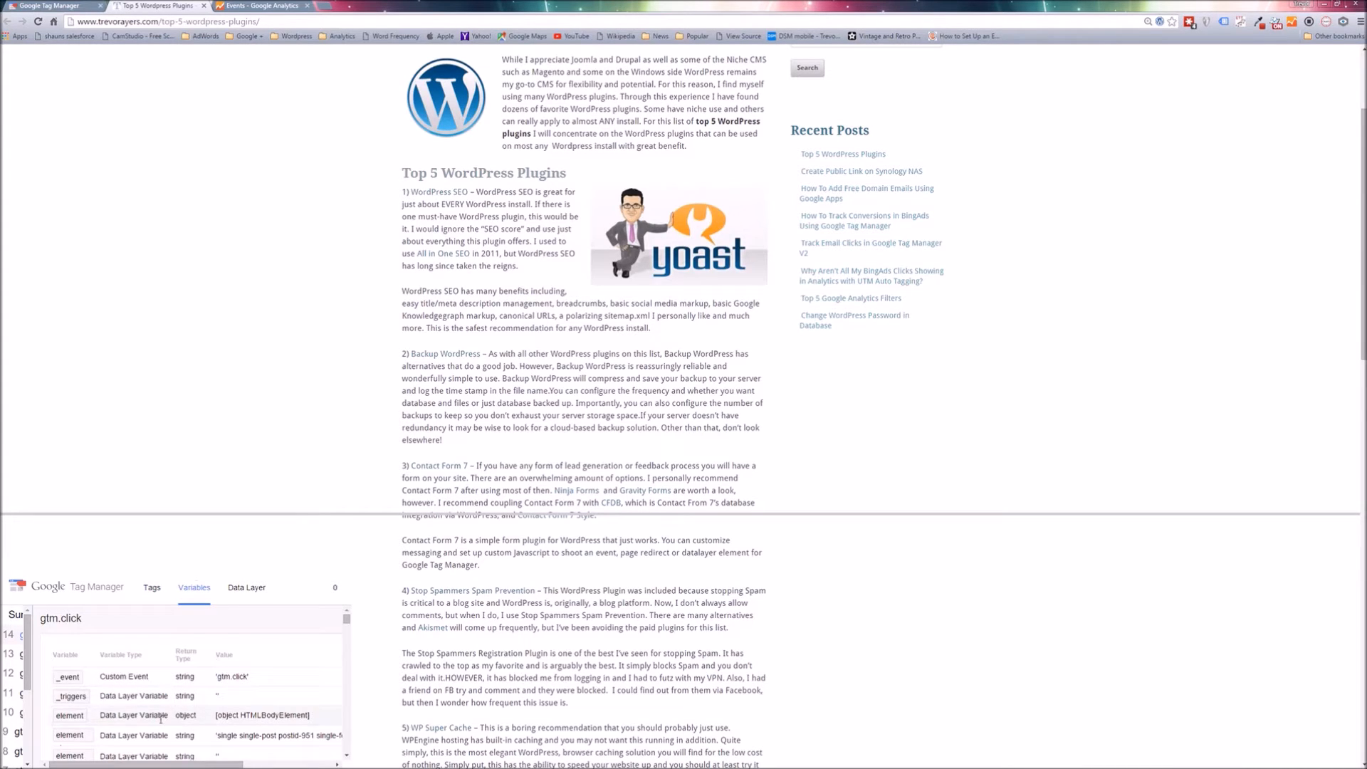
{"action": "scroll", "coordinate": [160, 719], "scroll_direction": "down", "scroll_amount": 1}
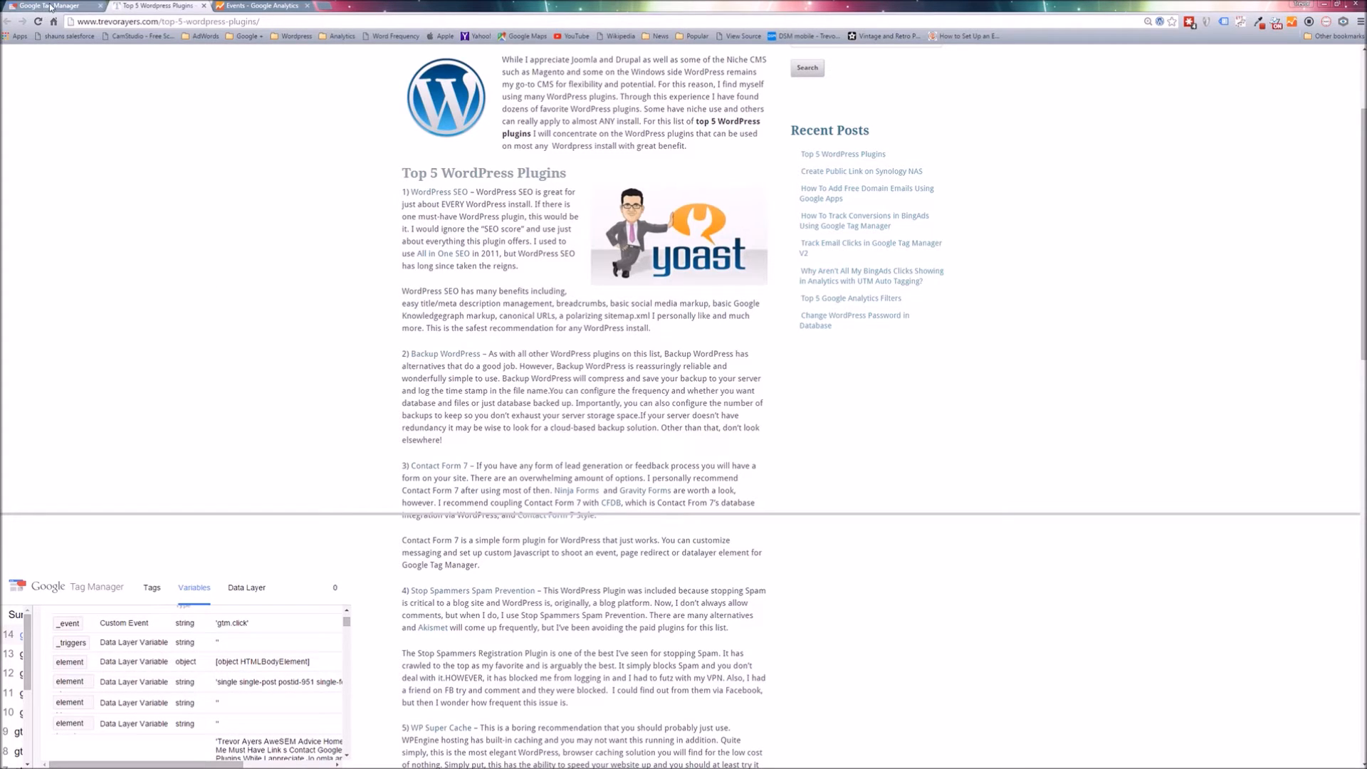
Generate another series of click events on the blank area beside the article.
{"action": "left_click", "coordinate": [91, 317]}
{"action": "left_click", "coordinate": [87, 375]}
{"action": "left_click", "coordinate": [80, 444]}
{"action": "left_click", "coordinate": [307, 427]}
{"action": "left_click", "coordinate": [251, 410]}
{"action": "left_click", "coordinate": [220, 273]}
{"action": "left_click", "coordinate": [118, 208]}
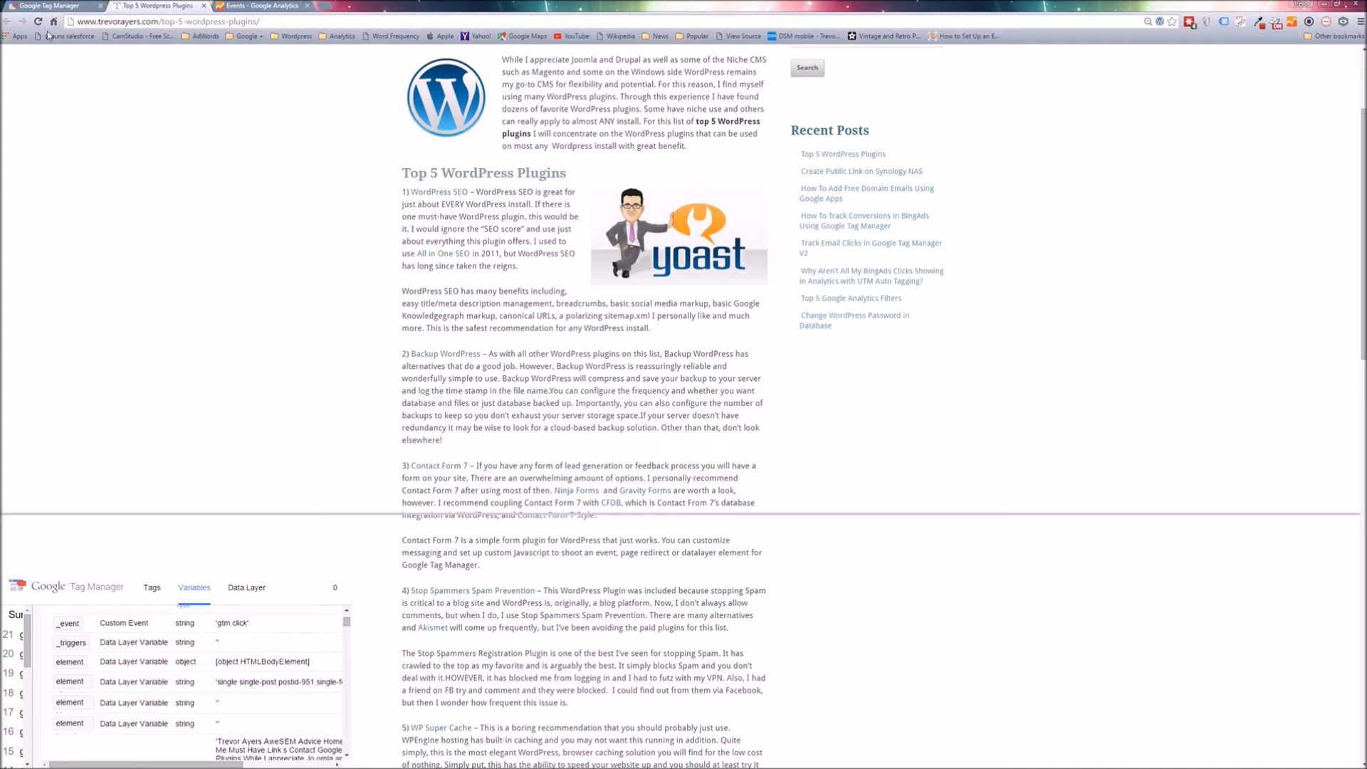
{"action": "left_click", "coordinate": [68, 5]}
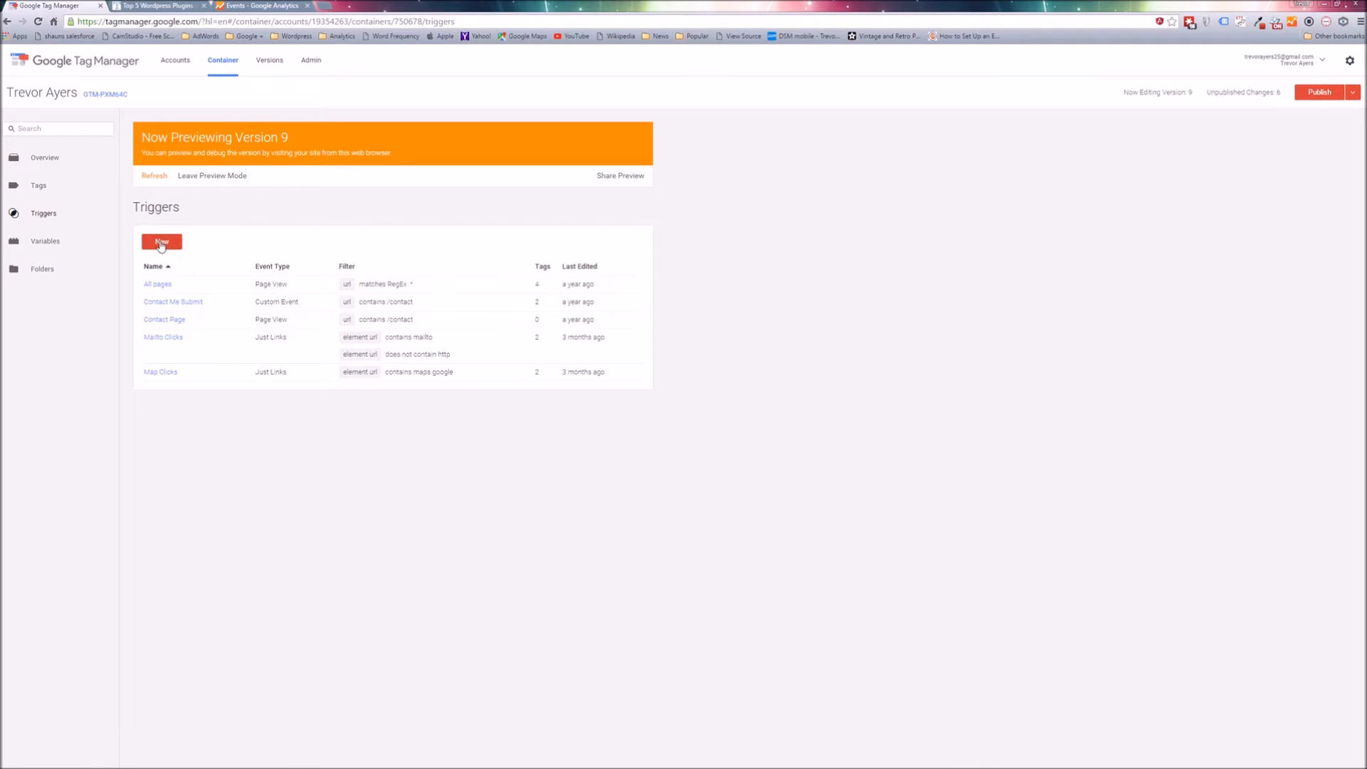
{"action": "left_click", "coordinate": [161, 243]}
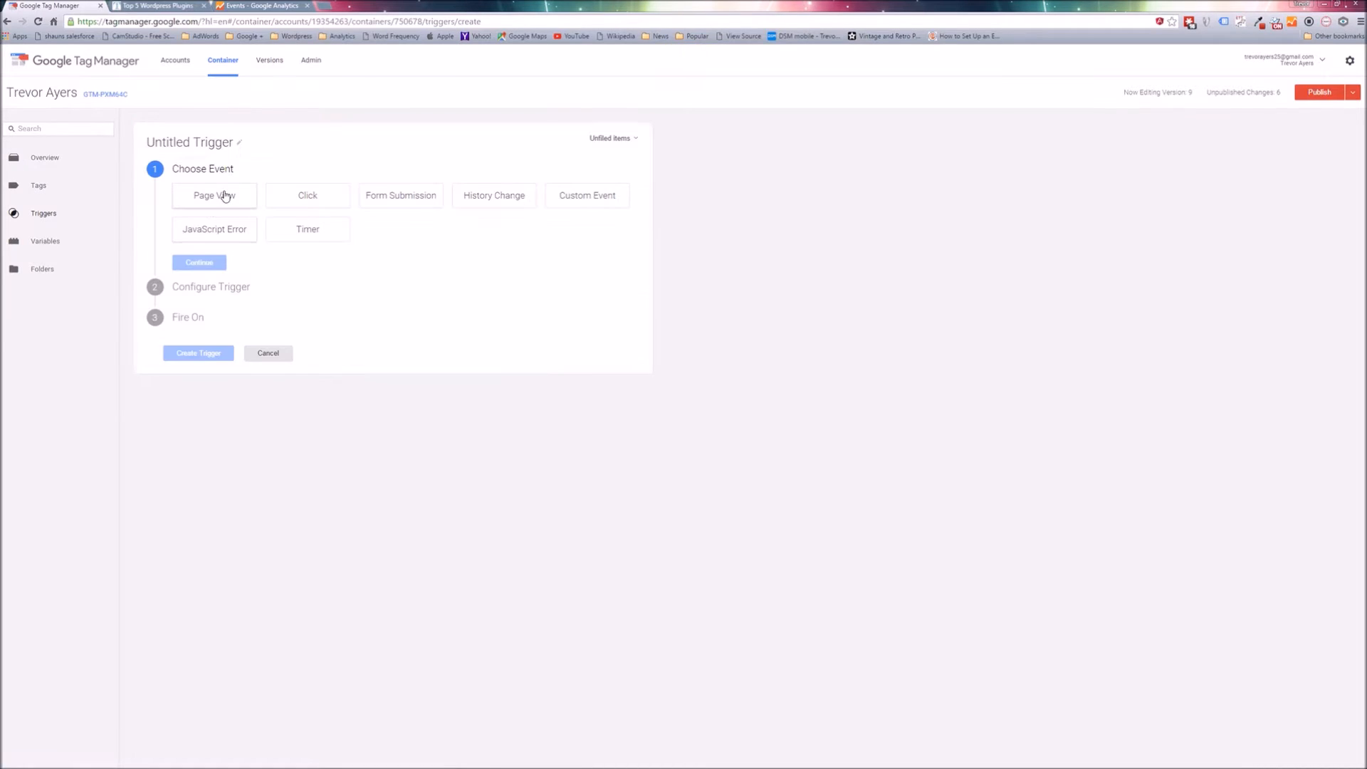
{"action": "left_click", "coordinate": [228, 142]}
{"action": "key", "text": "ctrl+a"}
{"action": "type", "text": "All Click"}
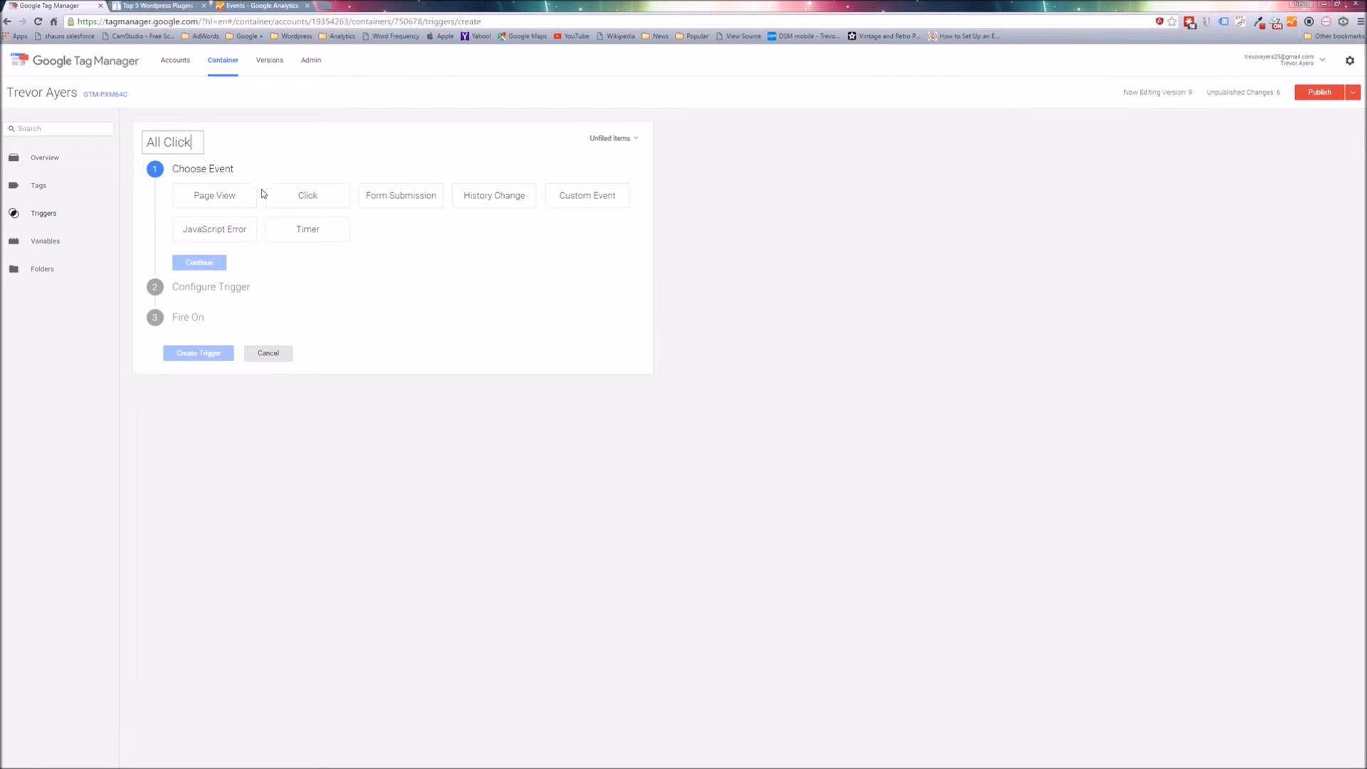
{"action": "left_click", "coordinate": [282, 199]}
{"action": "left_click", "coordinate": [204, 295]}
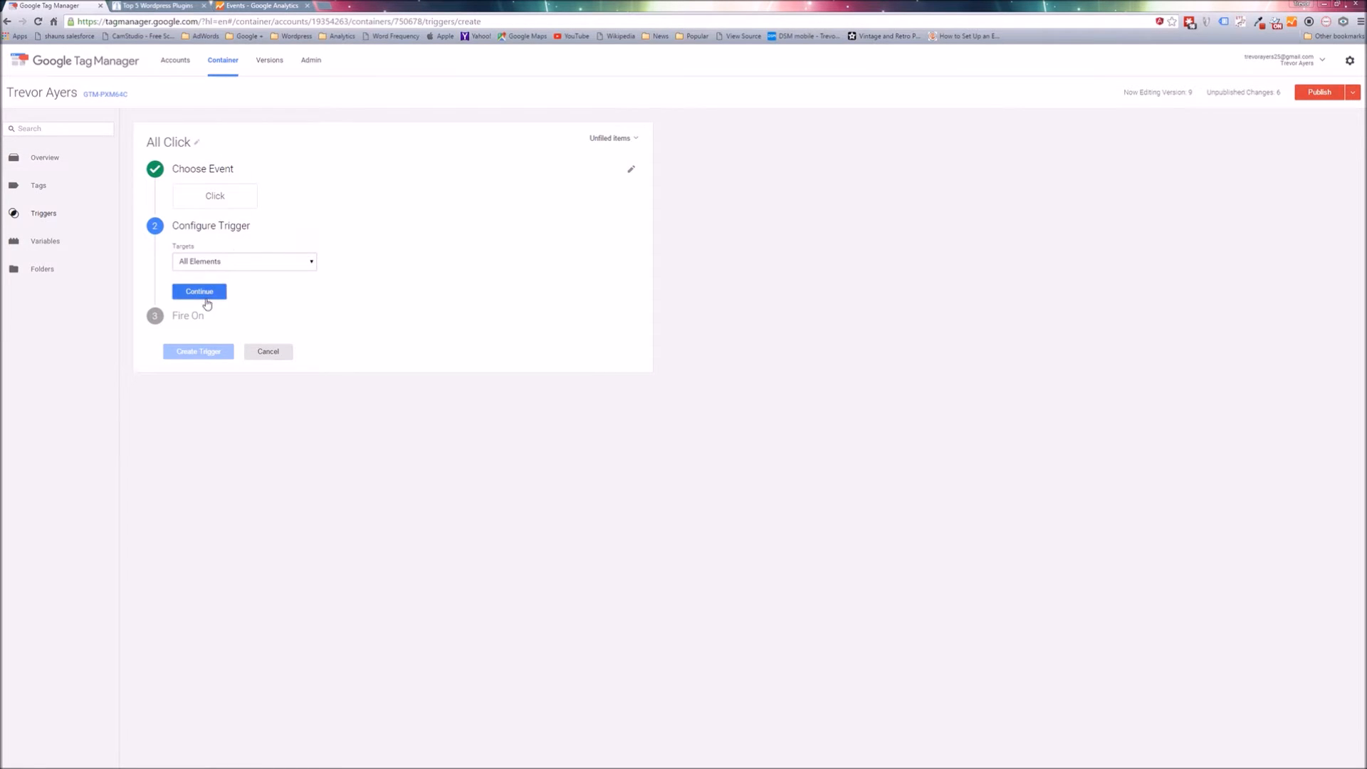
{"action": "left_click", "coordinate": [261, 344]}
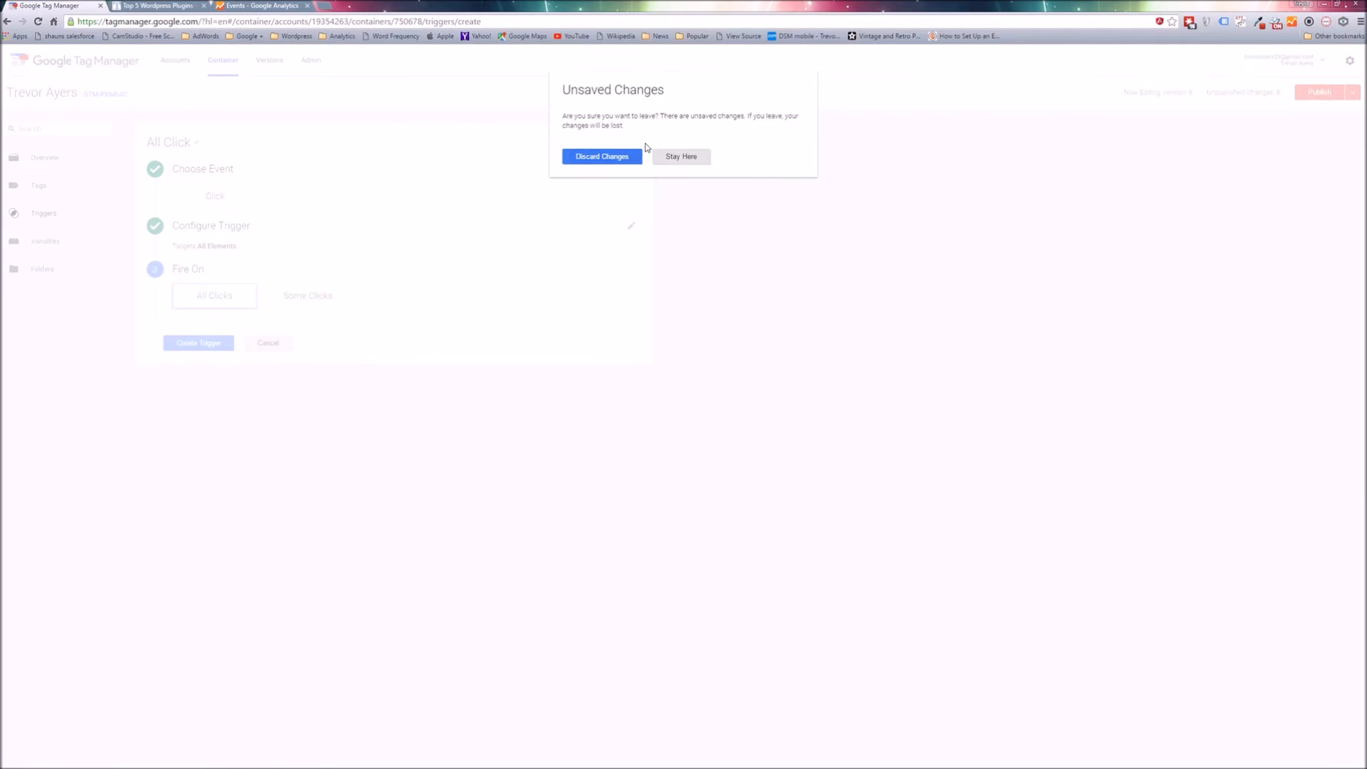
{"action": "left_click", "coordinate": [612, 160]}
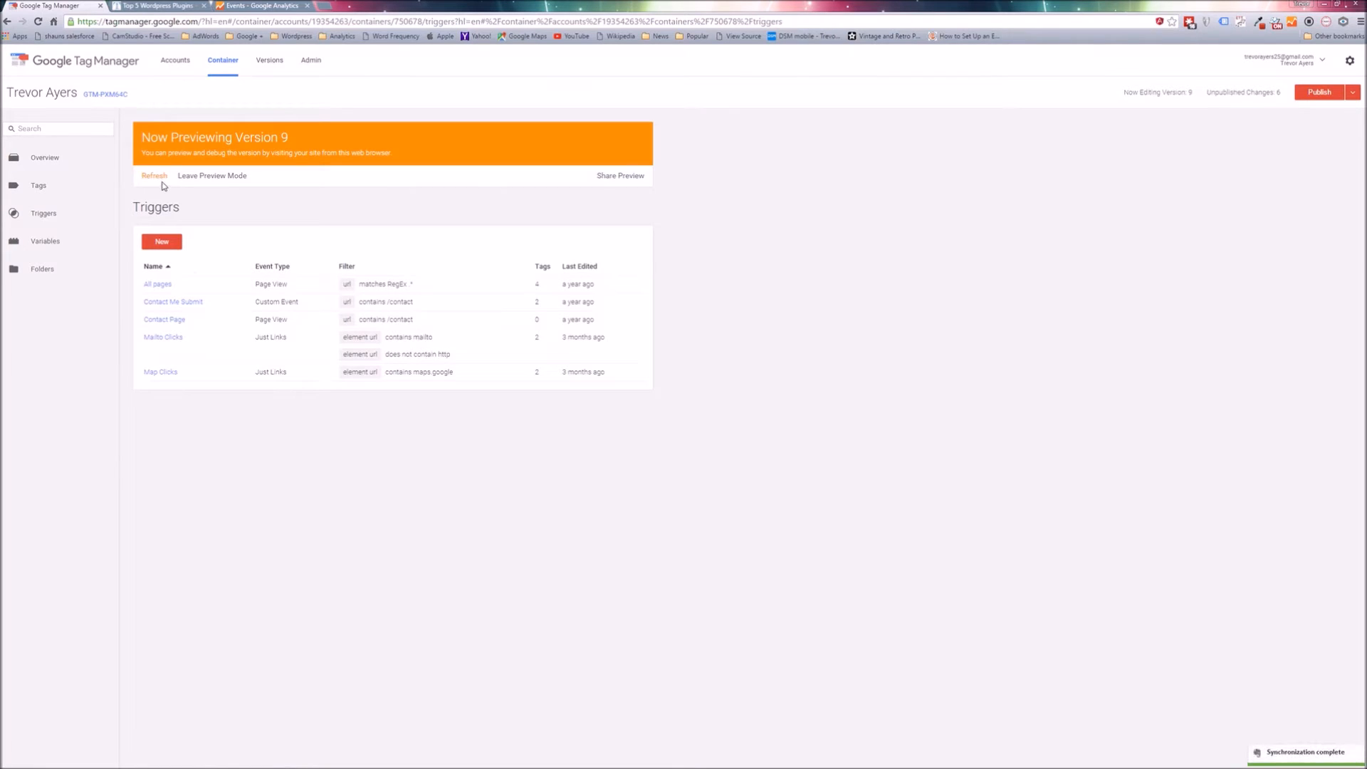
Reload the previewed article page and inspect the tags of the latest gtm.click event.
{"action": "left_click", "coordinate": [185, 11]}
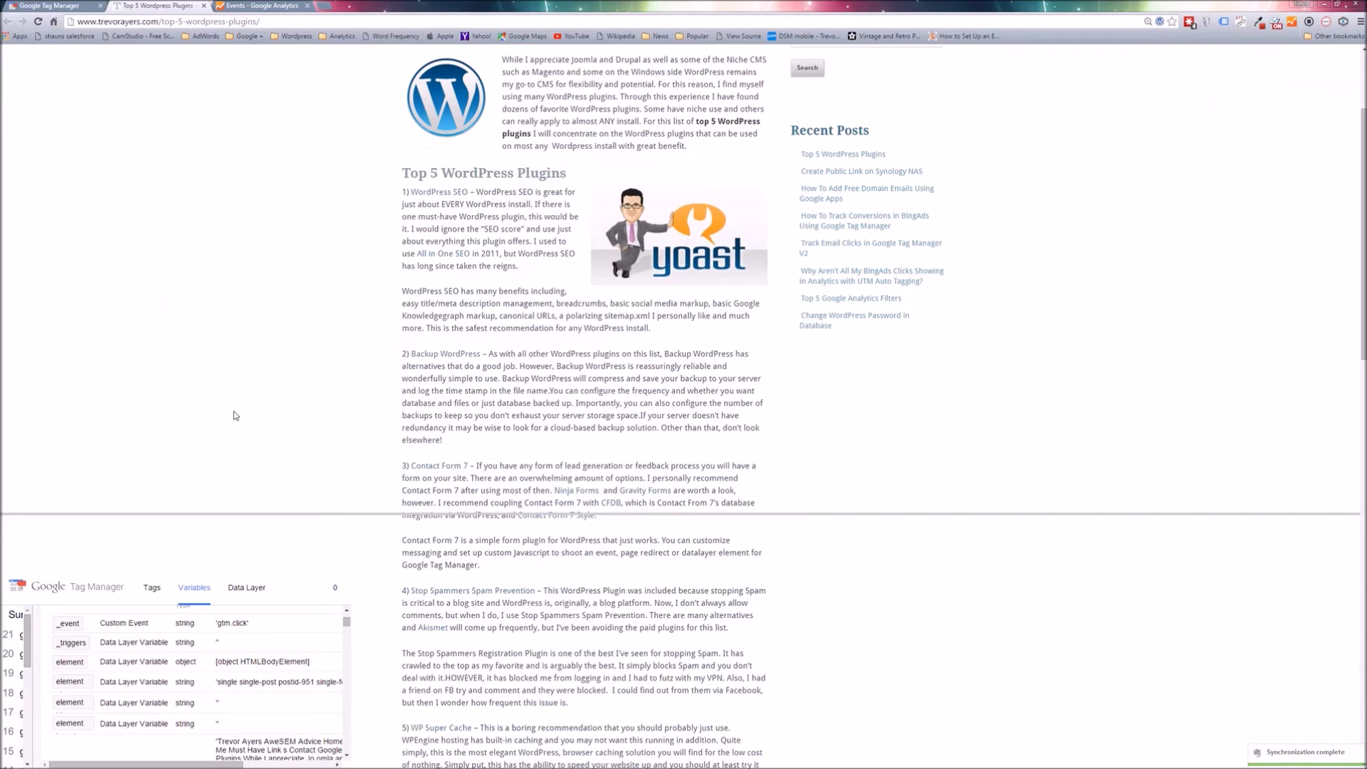
{"action": "key", "text": "F5"}
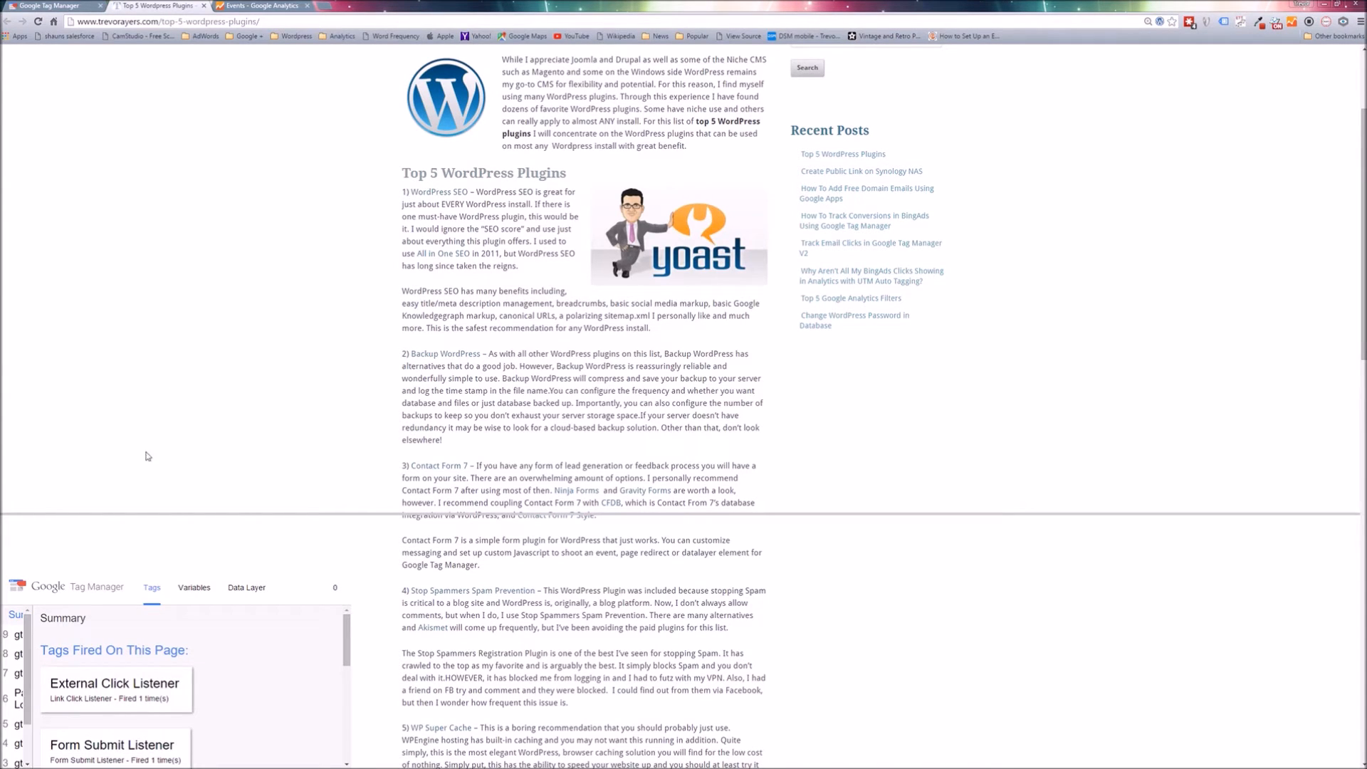
{"action": "left_click", "coordinate": [21, 639]}
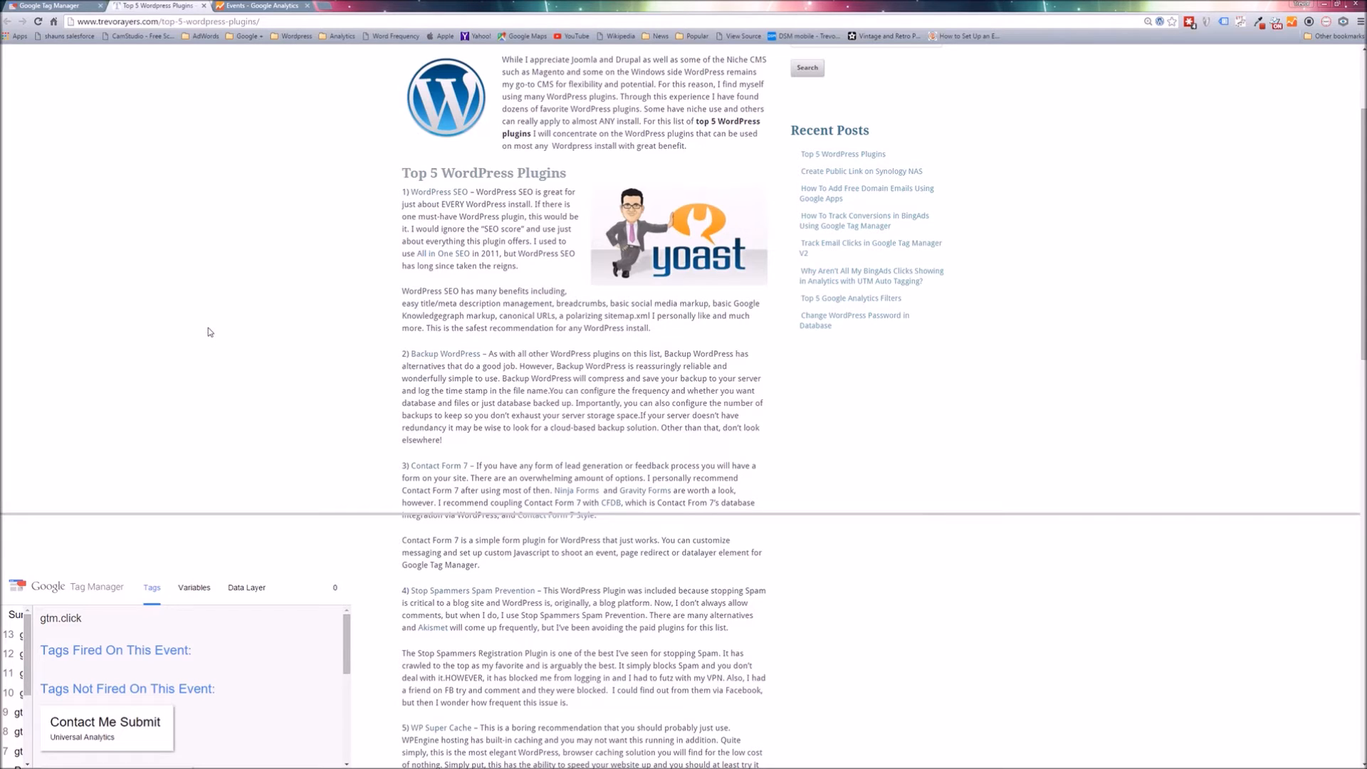
Try to submit the empty Leave a Reply form at the end of the article to generate a click event.
{"action": "scroll", "coordinate": [470, 385], "scroll_direction": "down", "scroll_amount": 4}
{"action": "scroll", "coordinate": [470, 385], "scroll_direction": "down", "scroll_amount": 12}
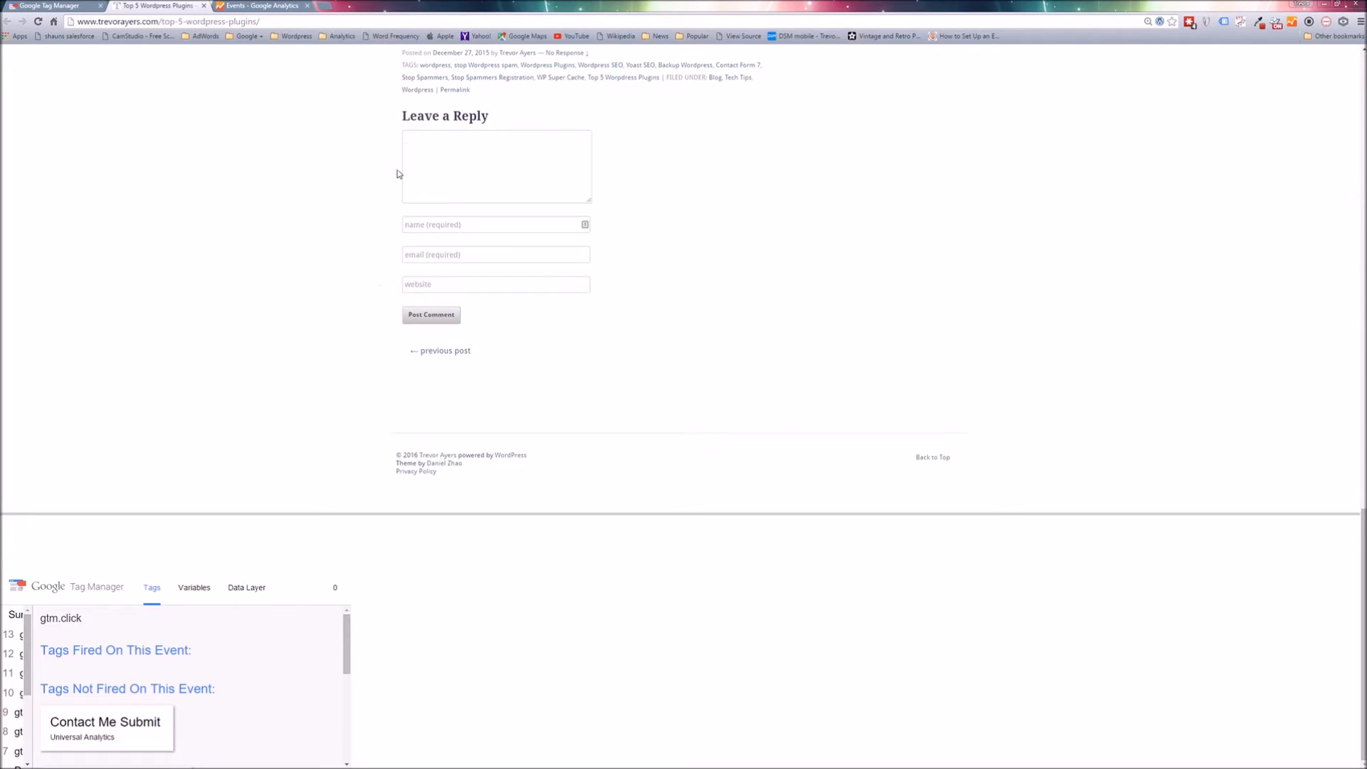
{"action": "left_click", "coordinate": [424, 314]}
{"action": "left_click", "coordinate": [432, 322]}
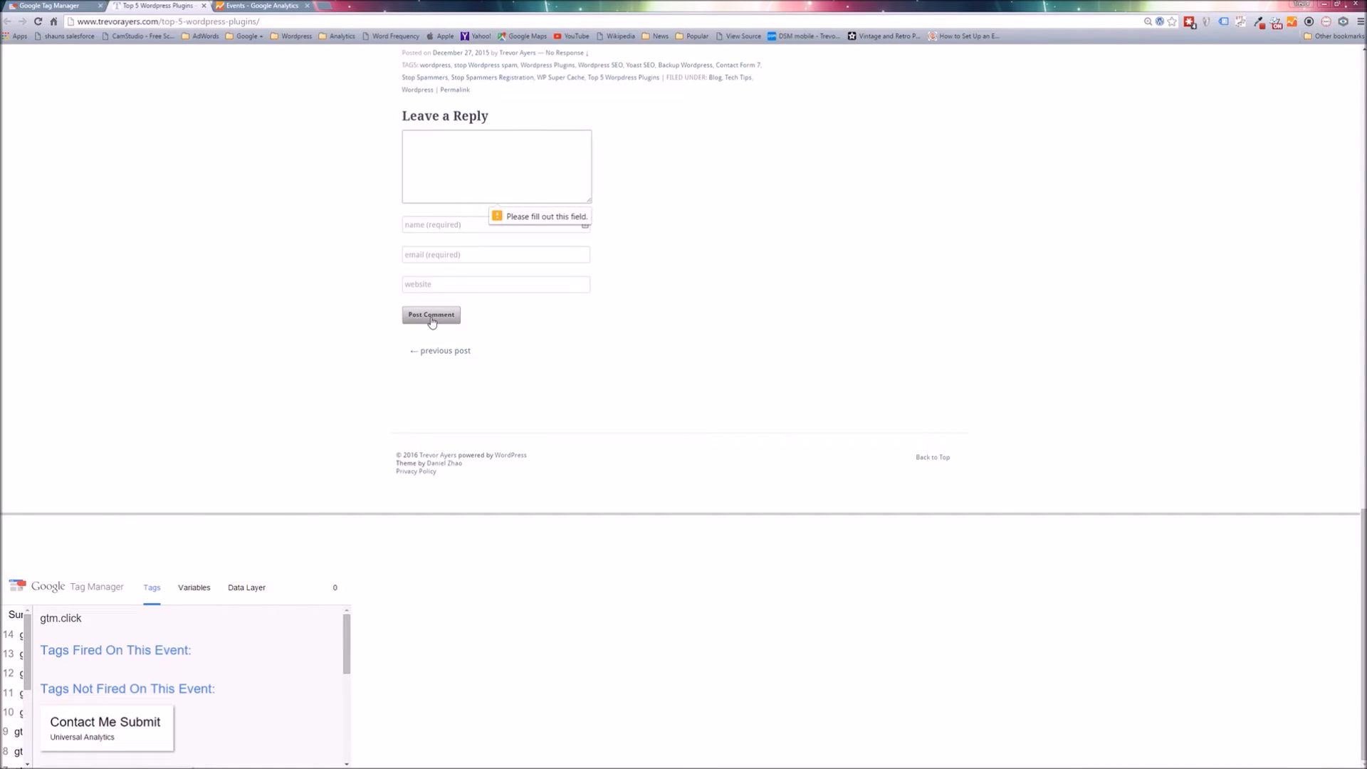
Examine the variables recorded for the Post Comment click event, from the element values to the URL path.
{"action": "left_click", "coordinate": [21, 641]}
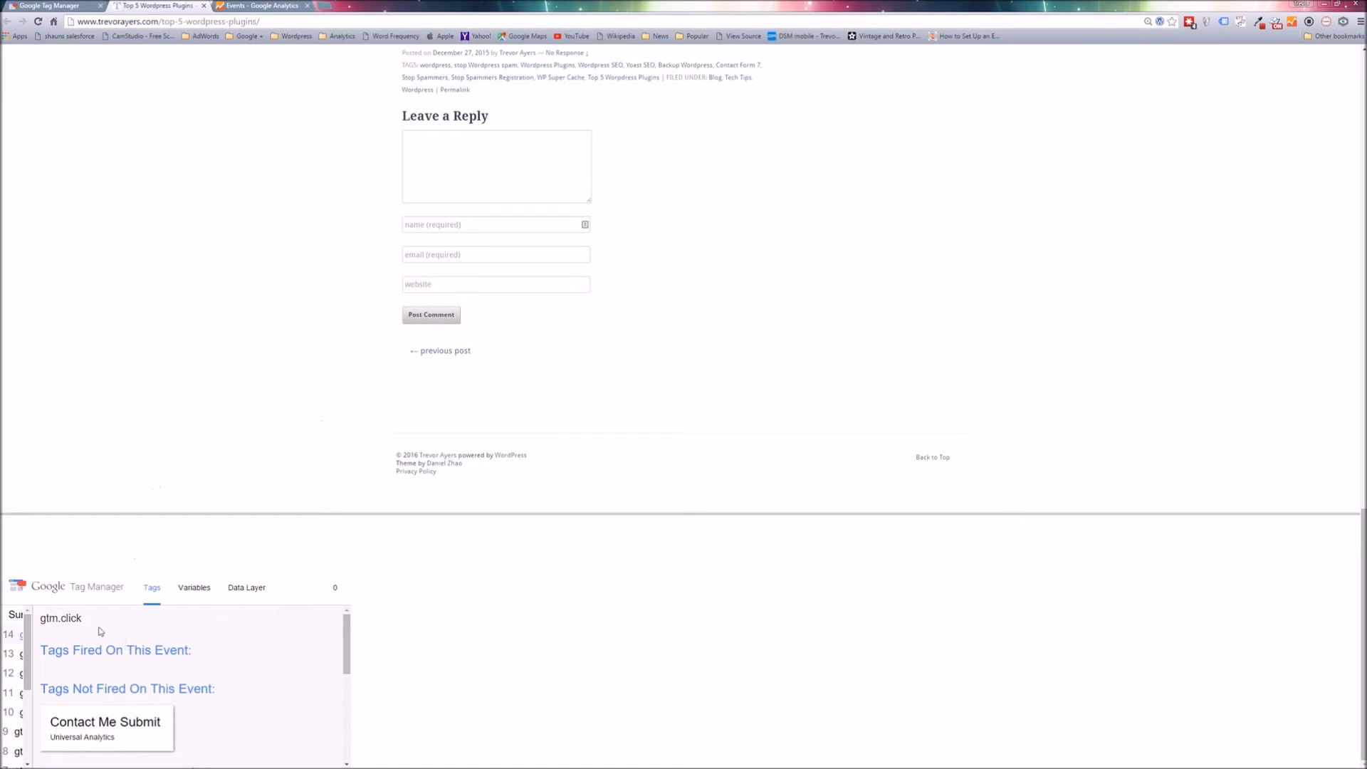
{"action": "left_click", "coordinate": [203, 600]}
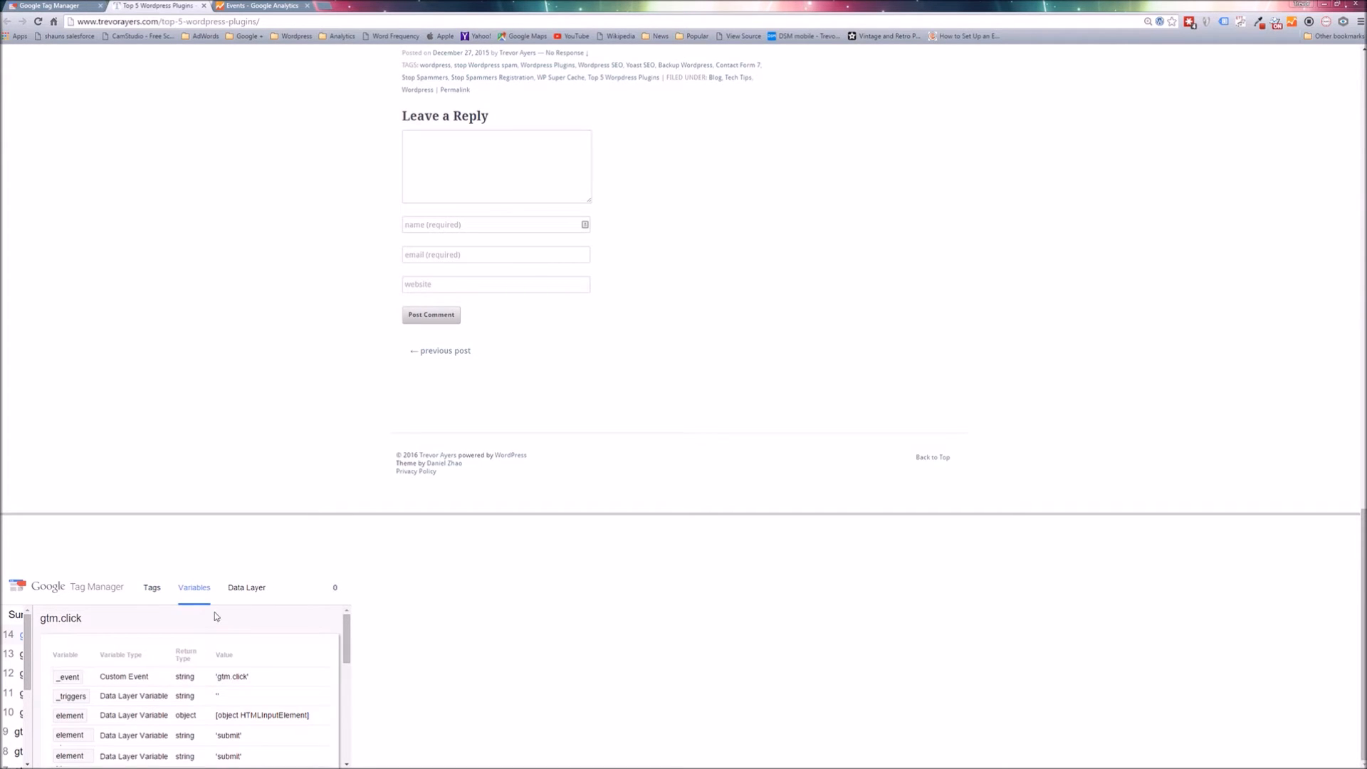
{"action": "scroll", "coordinate": [264, 682], "scroll_direction": "down", "scroll_amount": 5}
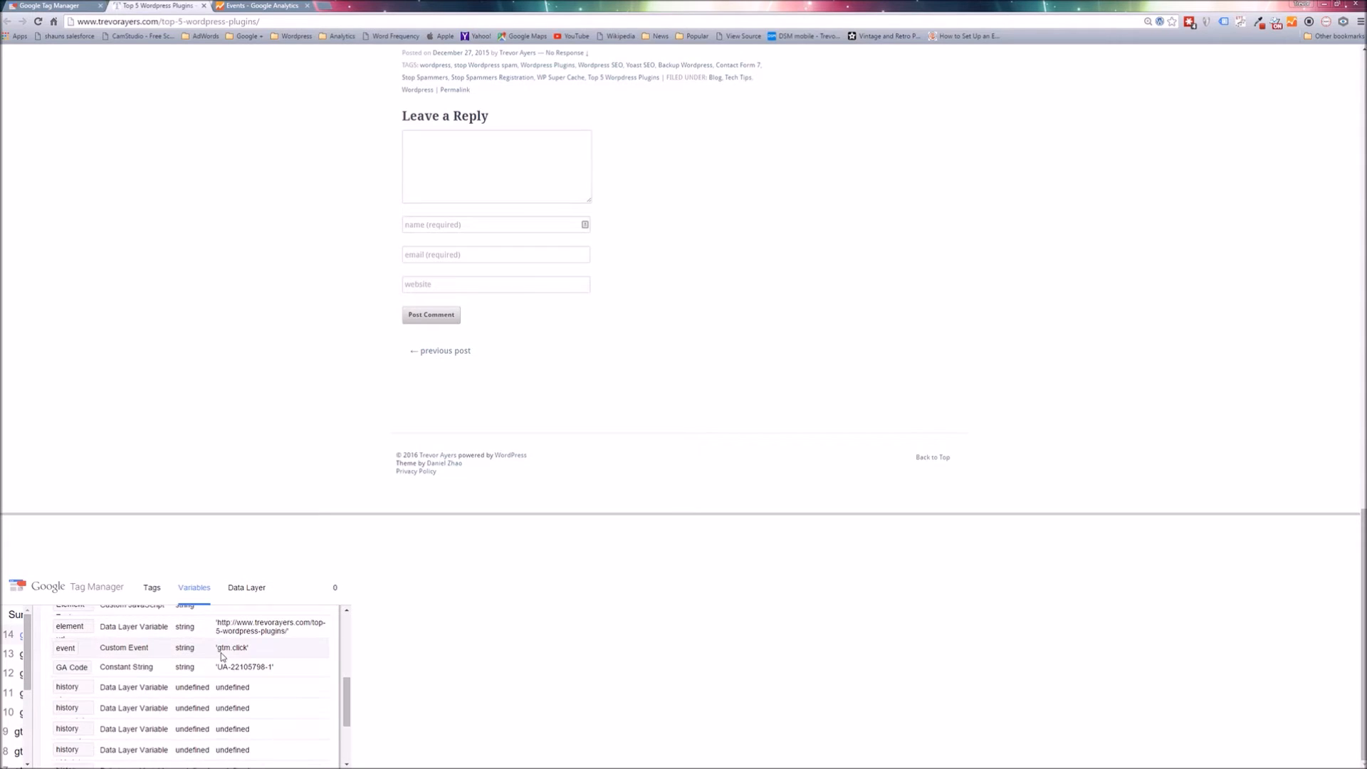
{"action": "scroll", "coordinate": [221, 661], "scroll_direction": "down", "scroll_amount": 3}
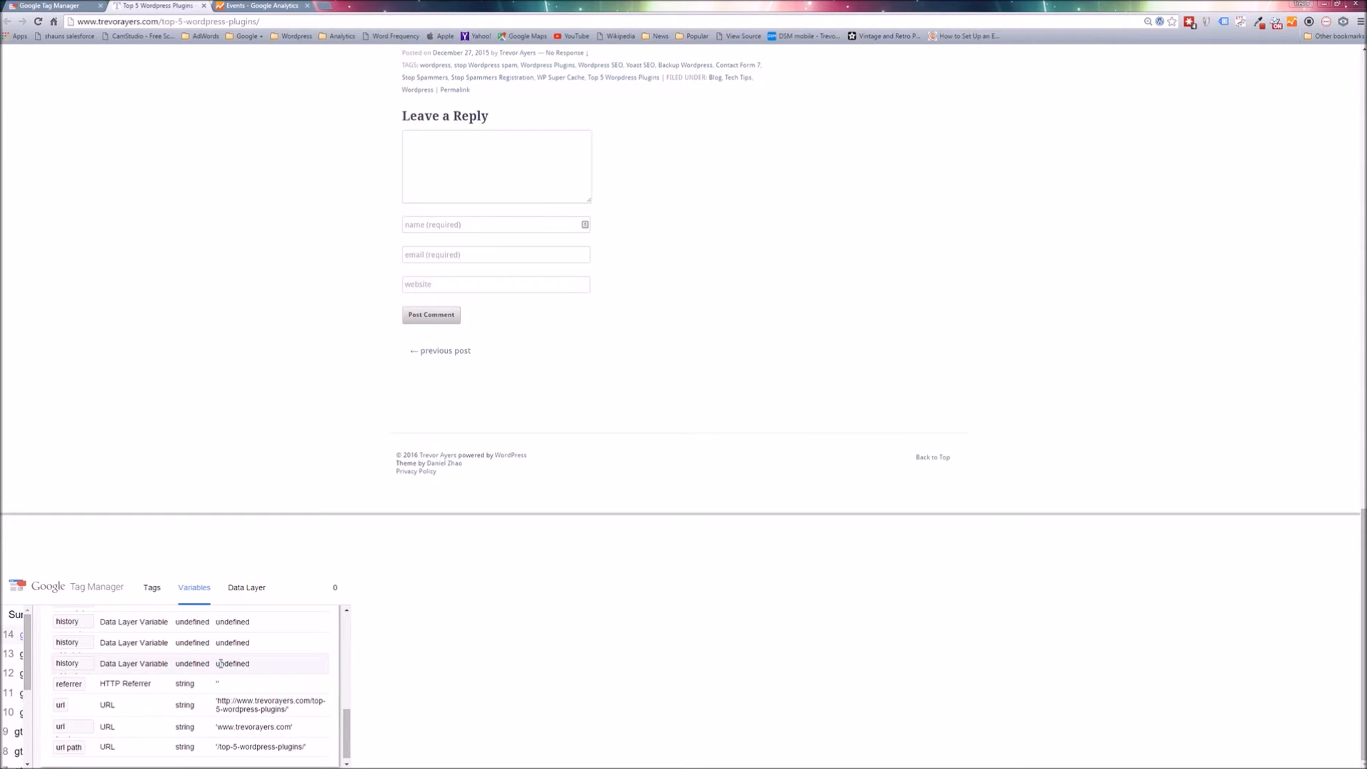
{"action": "scroll", "coordinate": [220, 663], "scroll_direction": "up", "scroll_amount": 5}
{"action": "scroll", "coordinate": [220, 666], "scroll_direction": "down", "scroll_amount": 5}
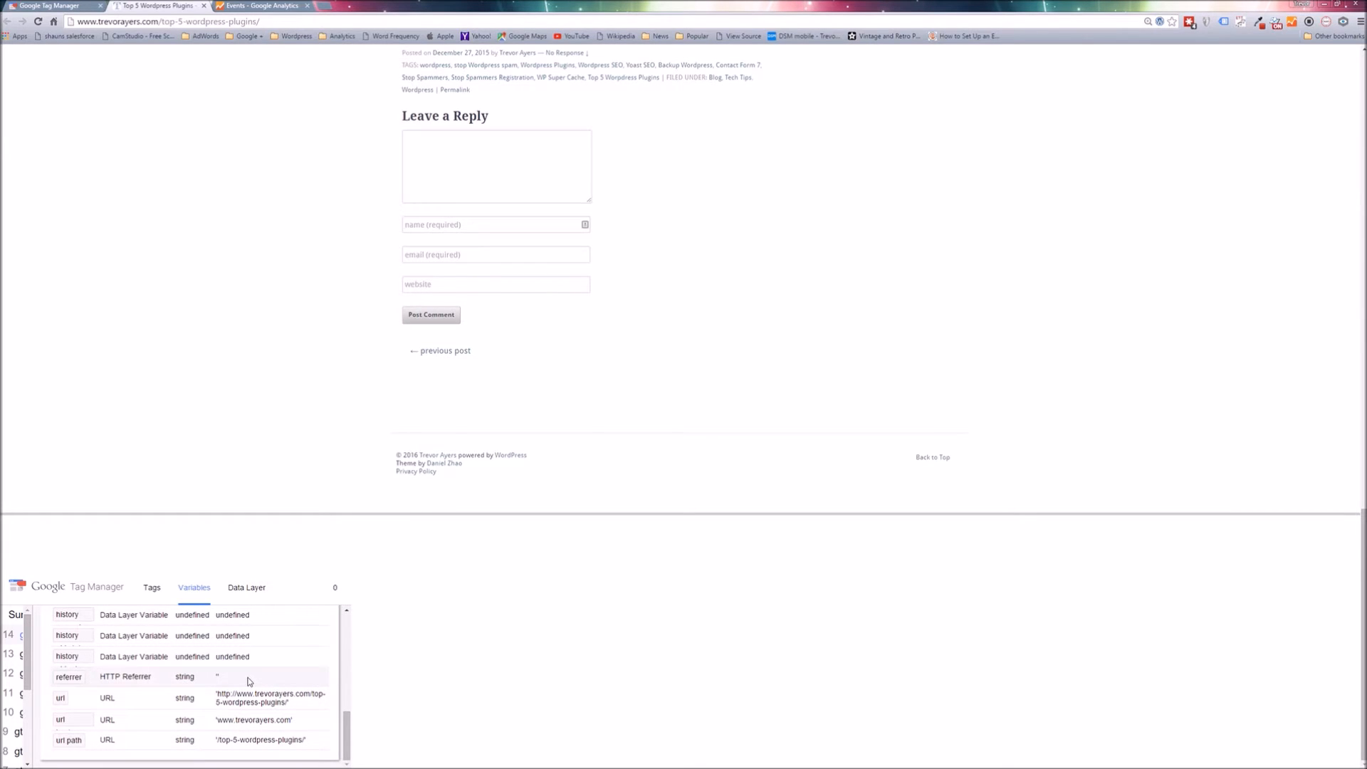
{"action": "scroll", "coordinate": [249, 682], "scroll_direction": "up", "scroll_amount": 3}
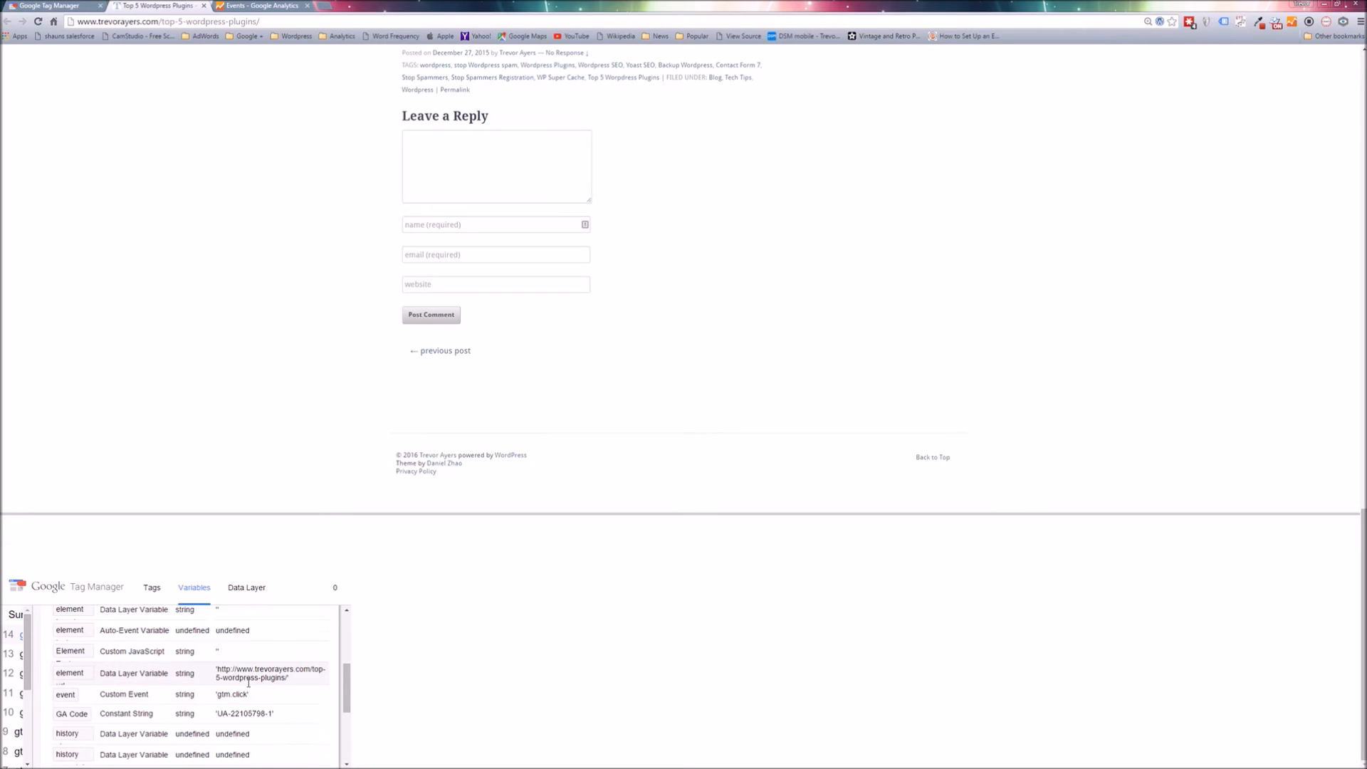
{"action": "scroll", "coordinate": [234, 694], "scroll_direction": "up", "scroll_amount": 2}
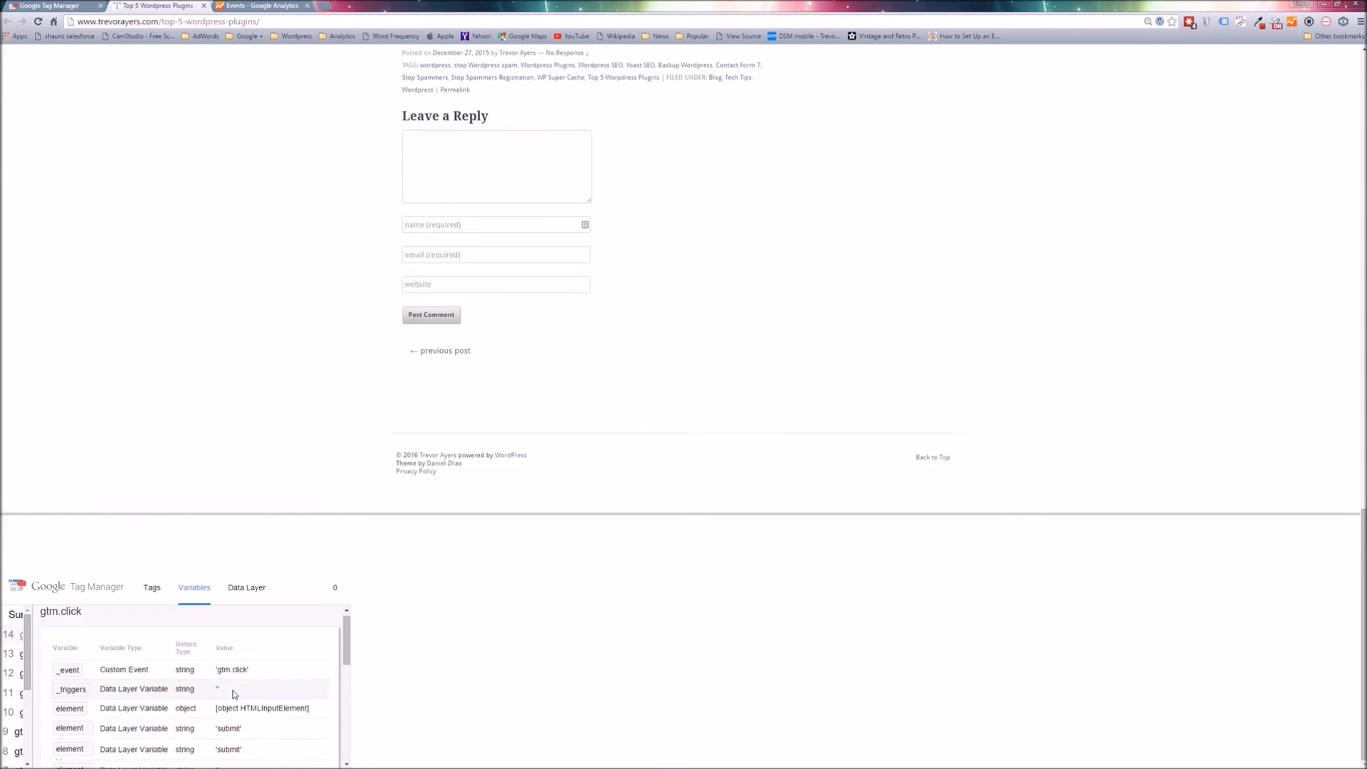
{"action": "scroll", "coordinate": [214, 695], "scroll_direction": "down", "scroll_amount": 1}
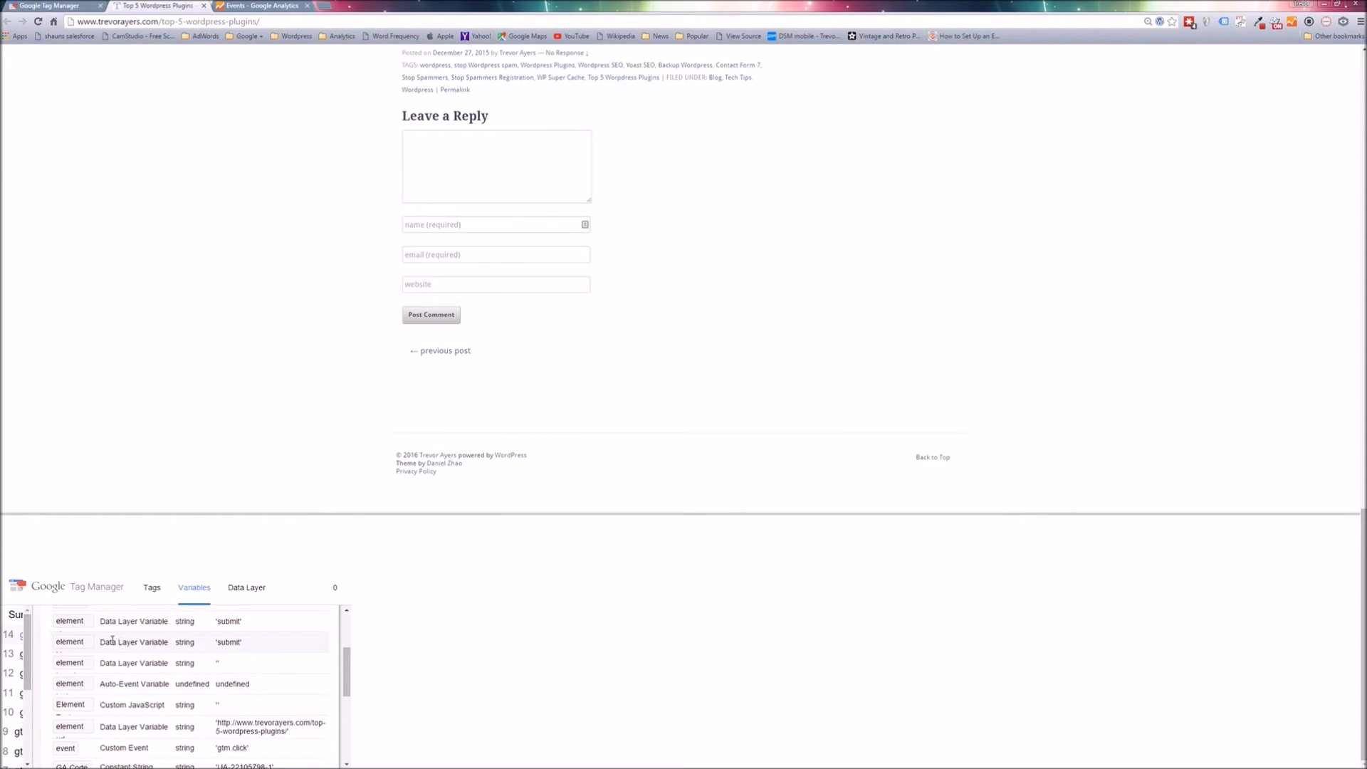
{"action": "scroll", "coordinate": [121, 643], "scroll_direction": "up", "scroll_amount": 1}
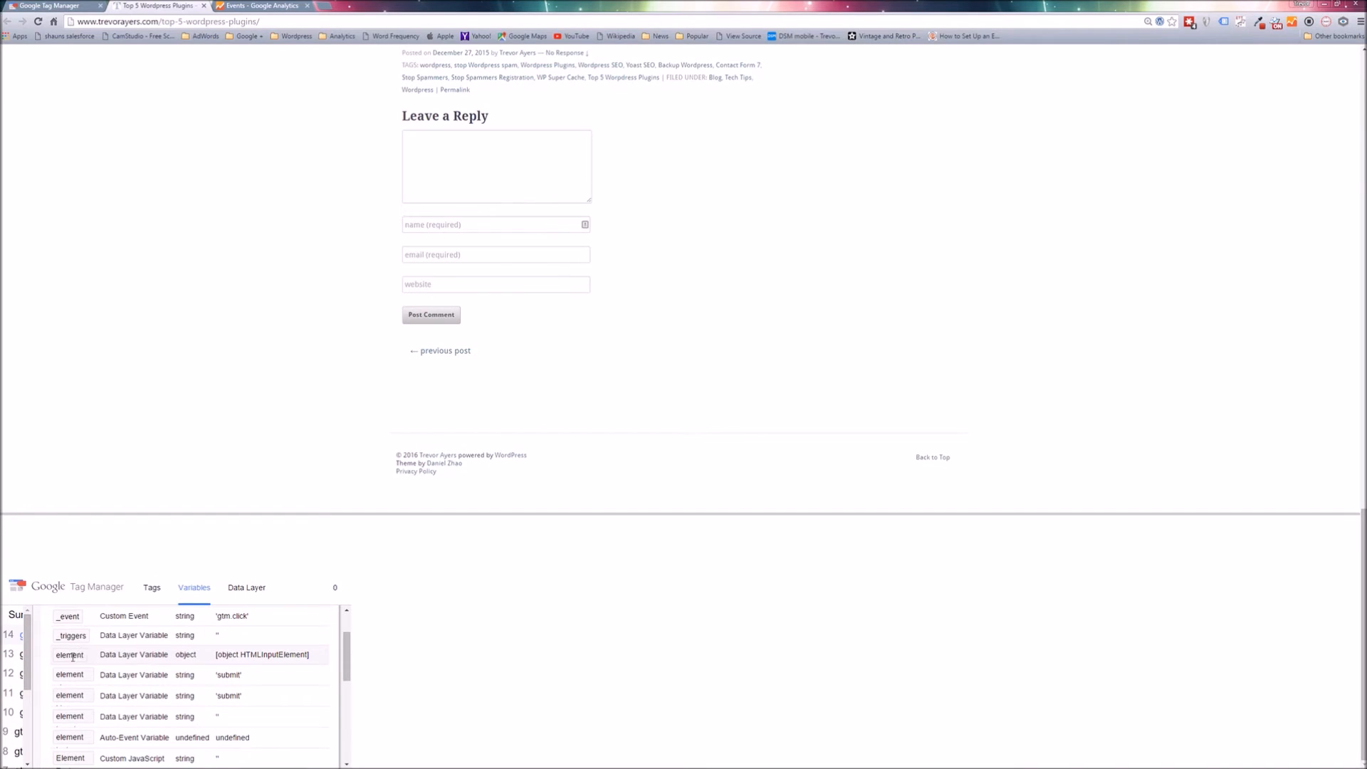
{"action": "double_click", "coordinate": [229, 674]}
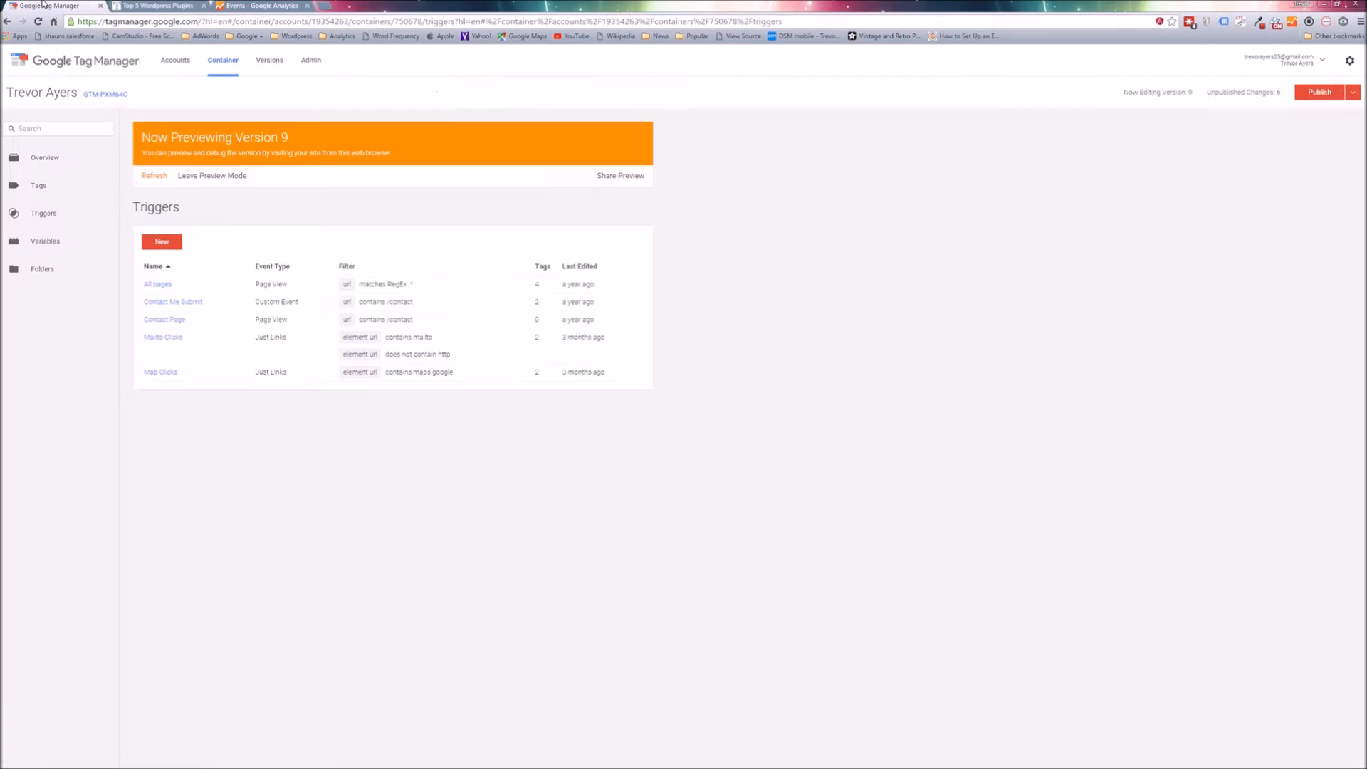
Return to the Google Tag Manager container and open its list of tags.
{"action": "left_click", "coordinate": [50, 6]}
{"action": "left_click", "coordinate": [63, 198]}
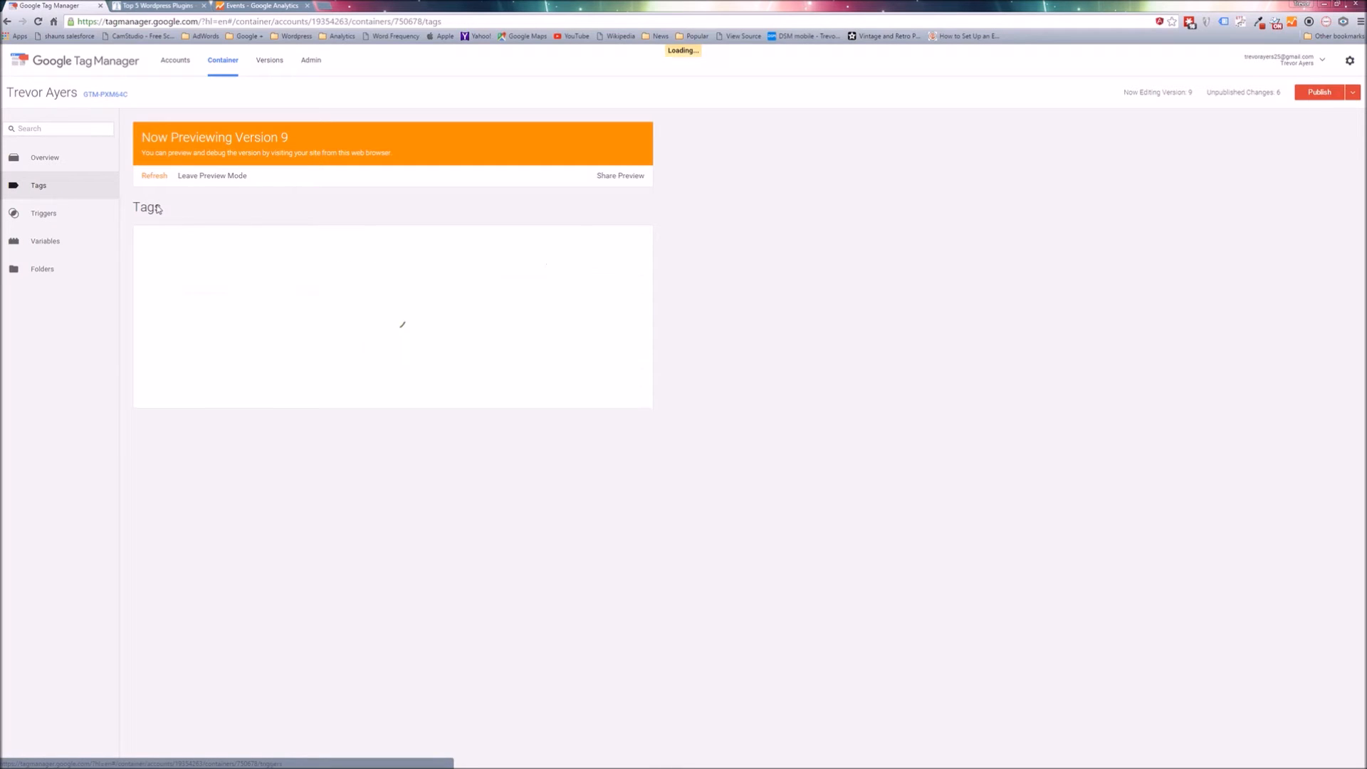
Create a new tag named Comment Tag with Google Analytics as the product and Universal Analytics as the tag type.
{"action": "left_click", "coordinate": [153, 242]}
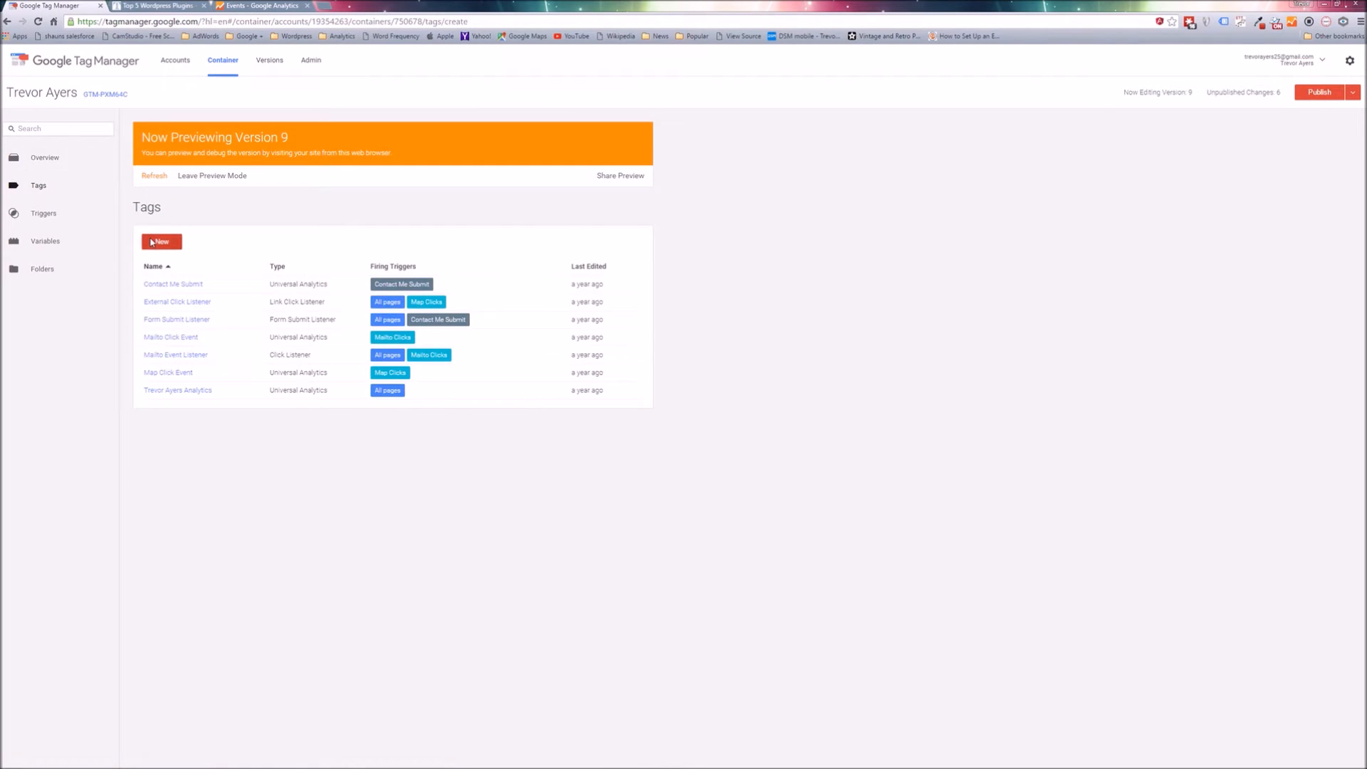
{"action": "left_click", "coordinate": [189, 151]}
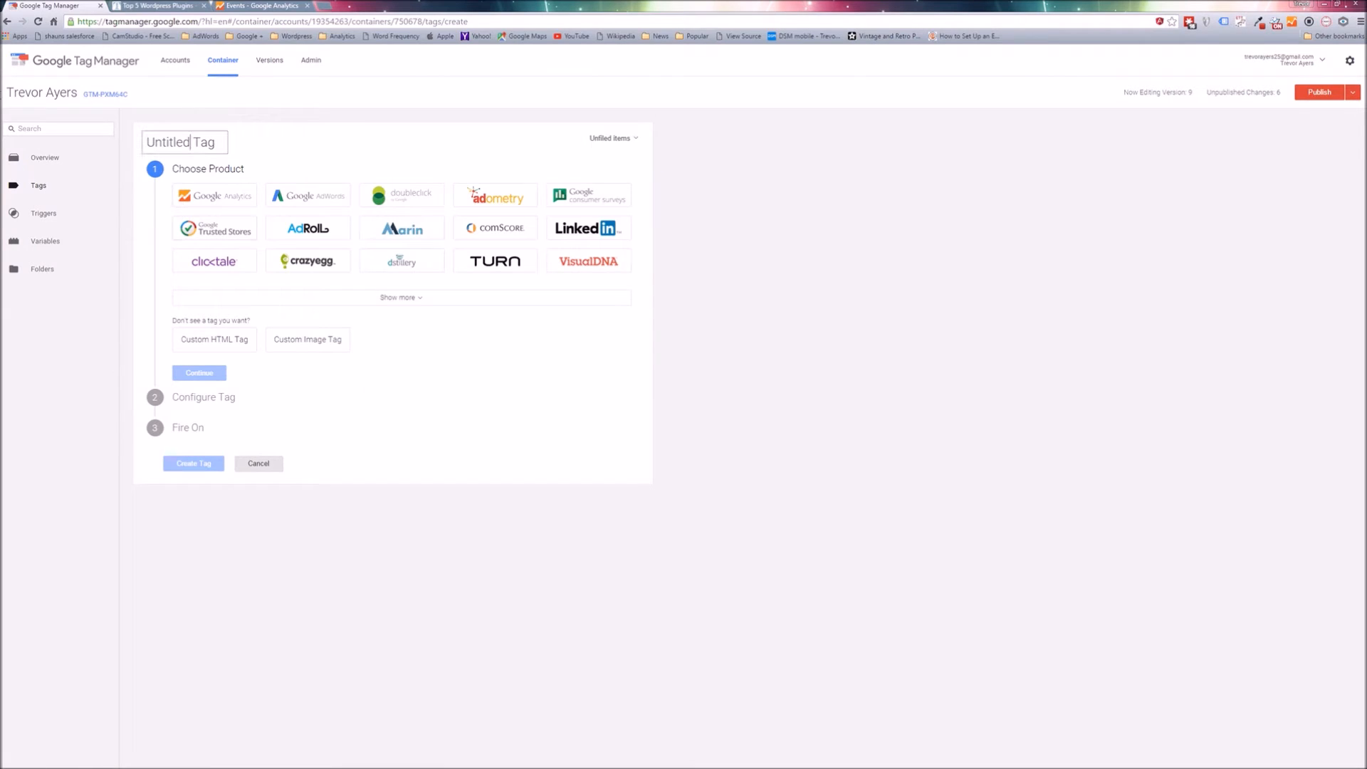
{"action": "key", "text": "ctrl+a"}
{"action": "type", "text": "Comment Tag"}
{"action": "left_click", "coordinate": [256, 204]}
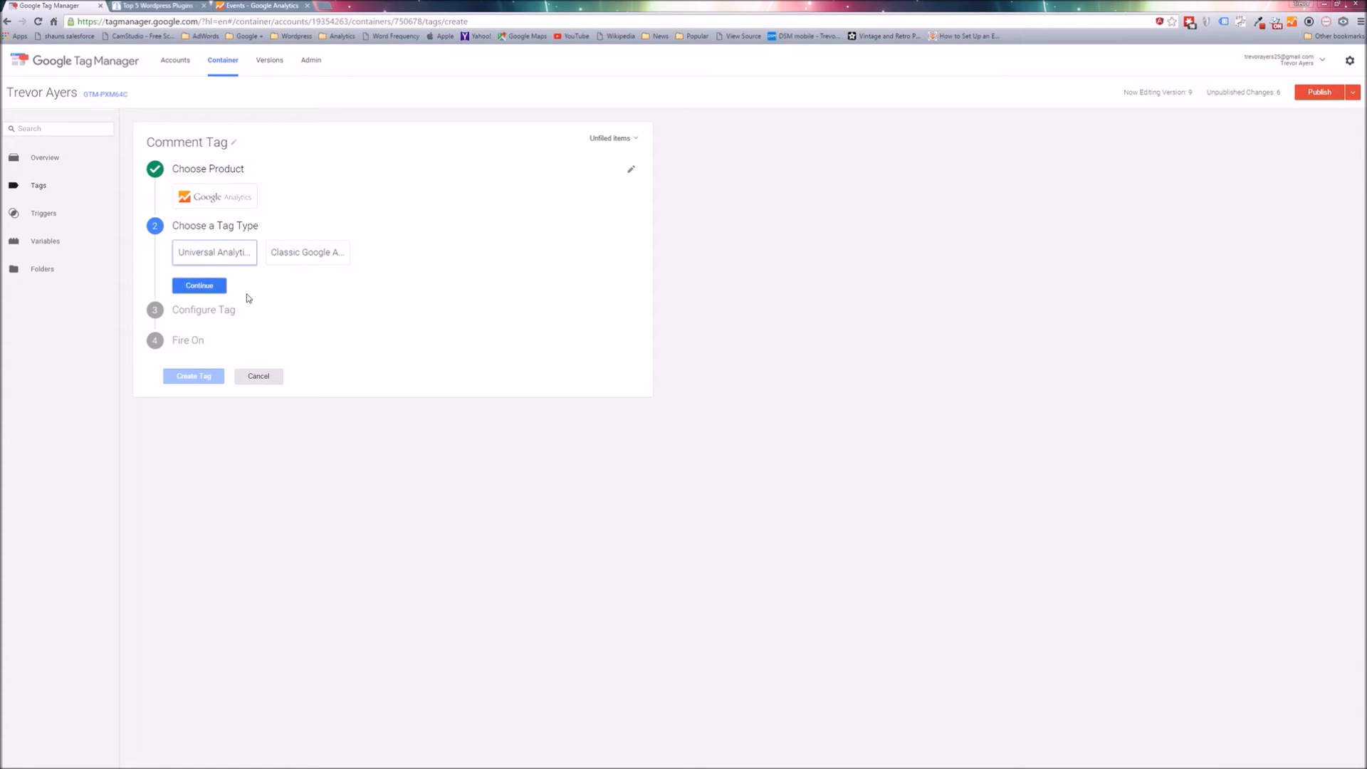
{"action": "left_click", "coordinate": [213, 252]}
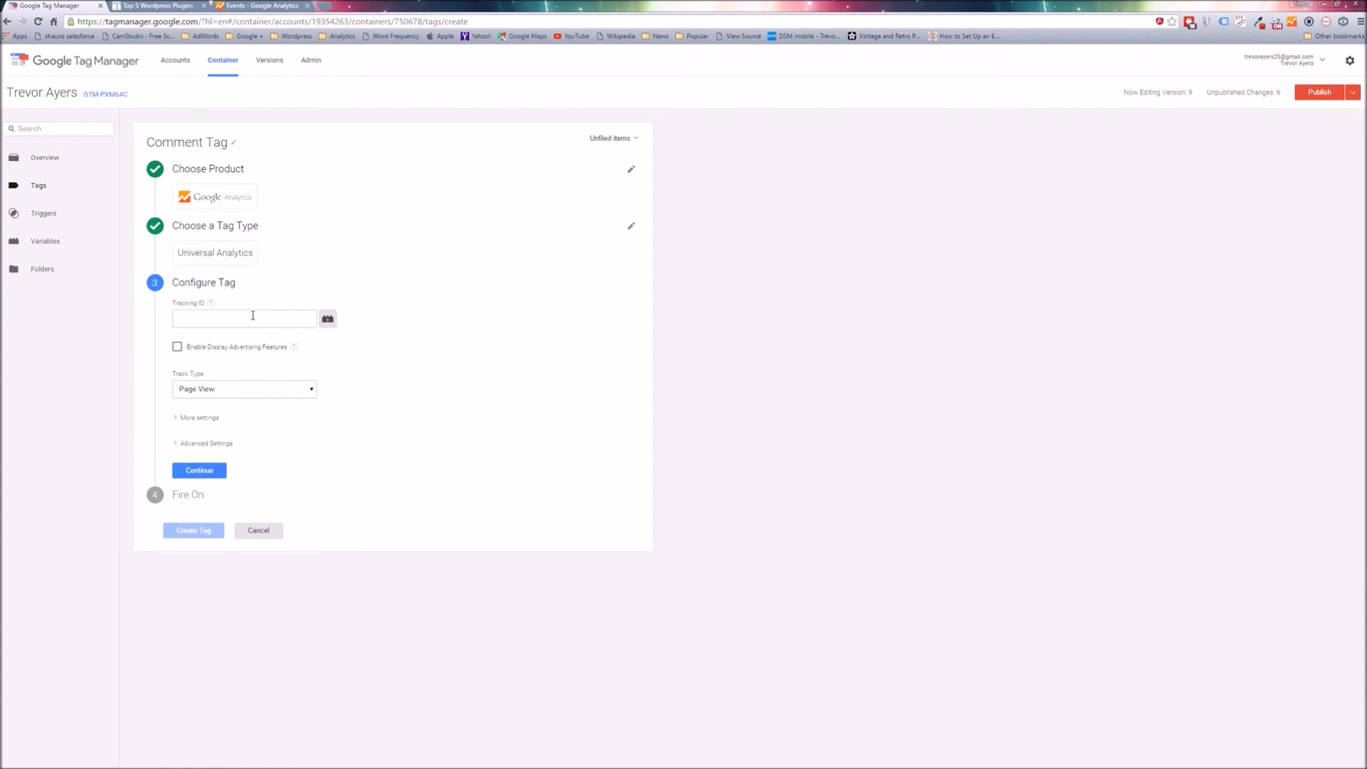
Set the tag's tracking ID to the {{GA Code}} variable and its track type to Event.
{"action": "left_click", "coordinate": [252, 316]}
{"action": "left_click", "coordinate": [328, 319]}
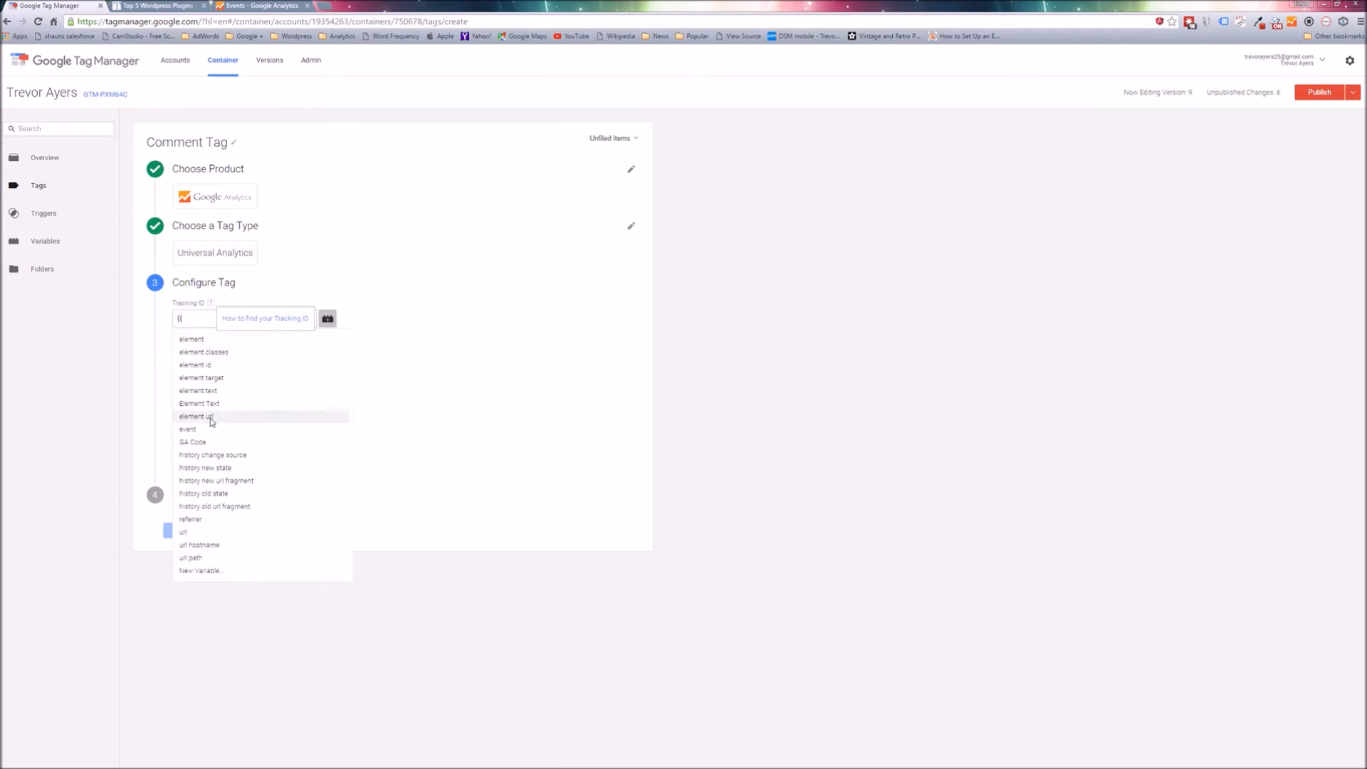
{"action": "left_click", "coordinate": [194, 442]}
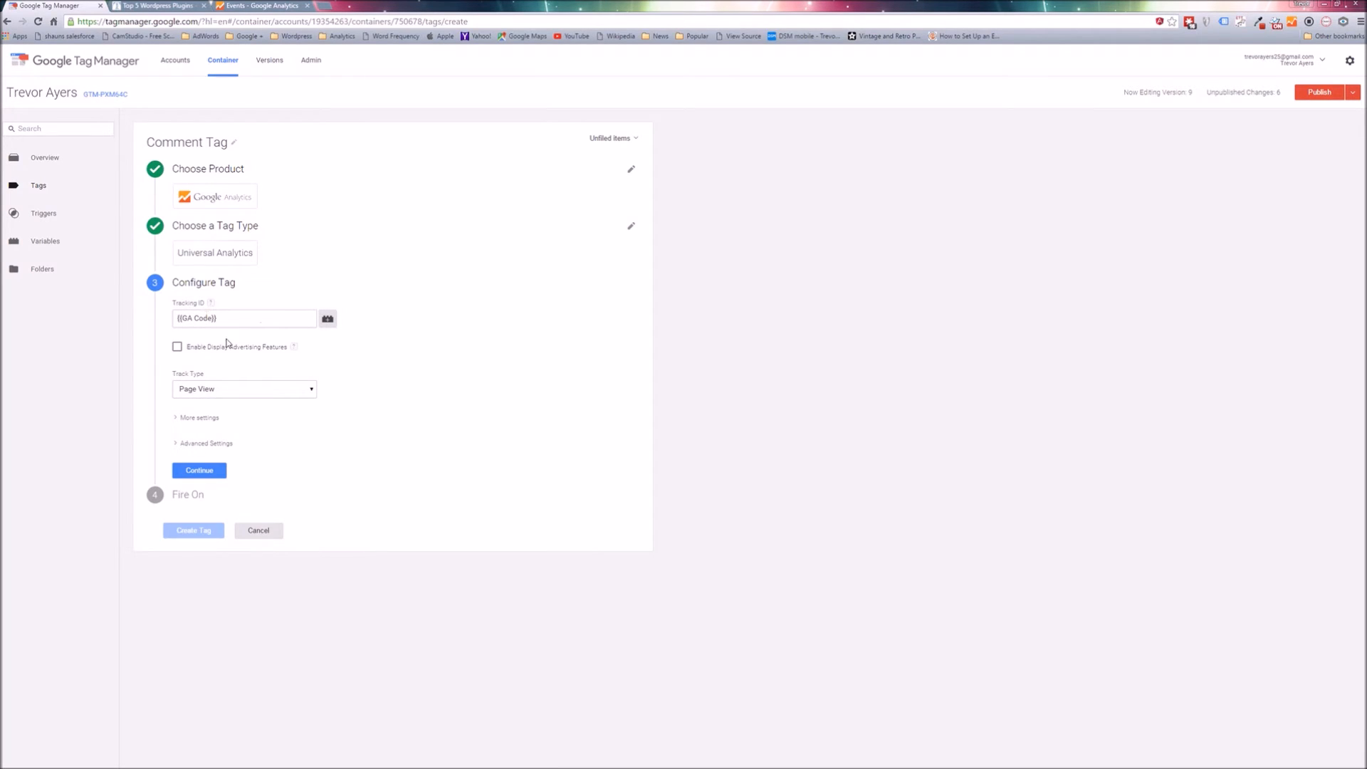
{"action": "left_click", "coordinate": [222, 390]}
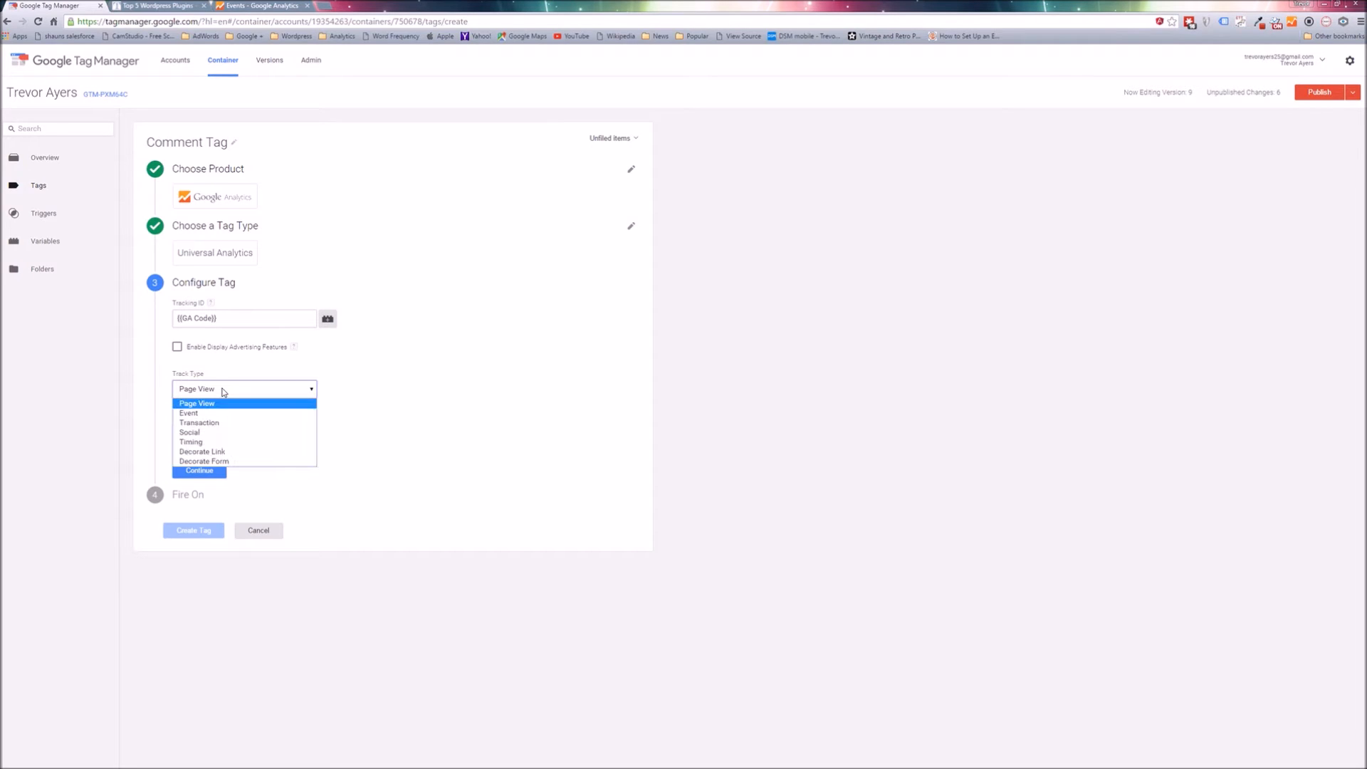
{"action": "left_click", "coordinate": [188, 417]}
Set the event category to Comment, the action to Click and the label to the {{url path}} variable.
{"action": "left_click", "coordinate": [231, 446]}
{"action": "type", "text": "Comment"}
{"action": "key", "text": "Tab"}
{"action": "key", "text": "Tab"}
{"action": "type", "text": "Click"}
{"action": "key", "text": "Tab"}
{"action": "key", "text": "Tab"}
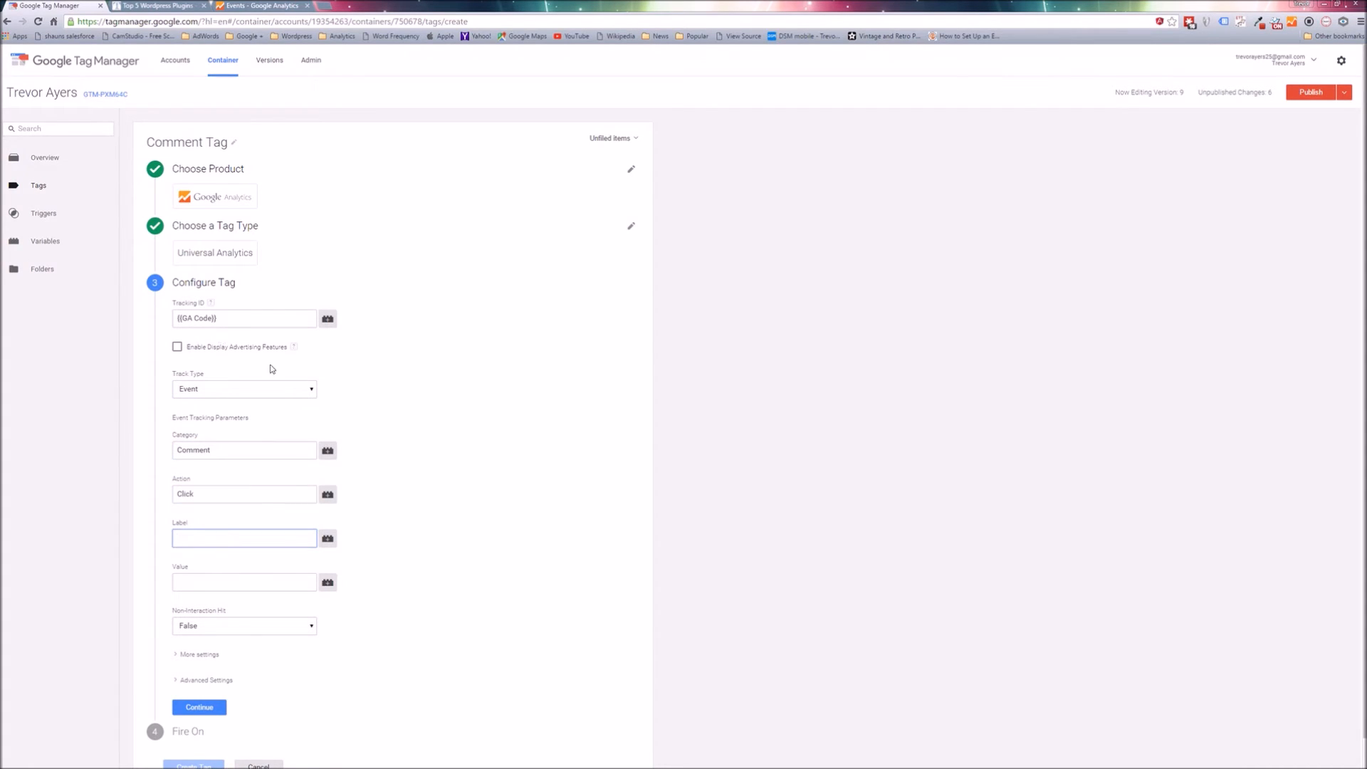
{"action": "type", "text": "{{"}
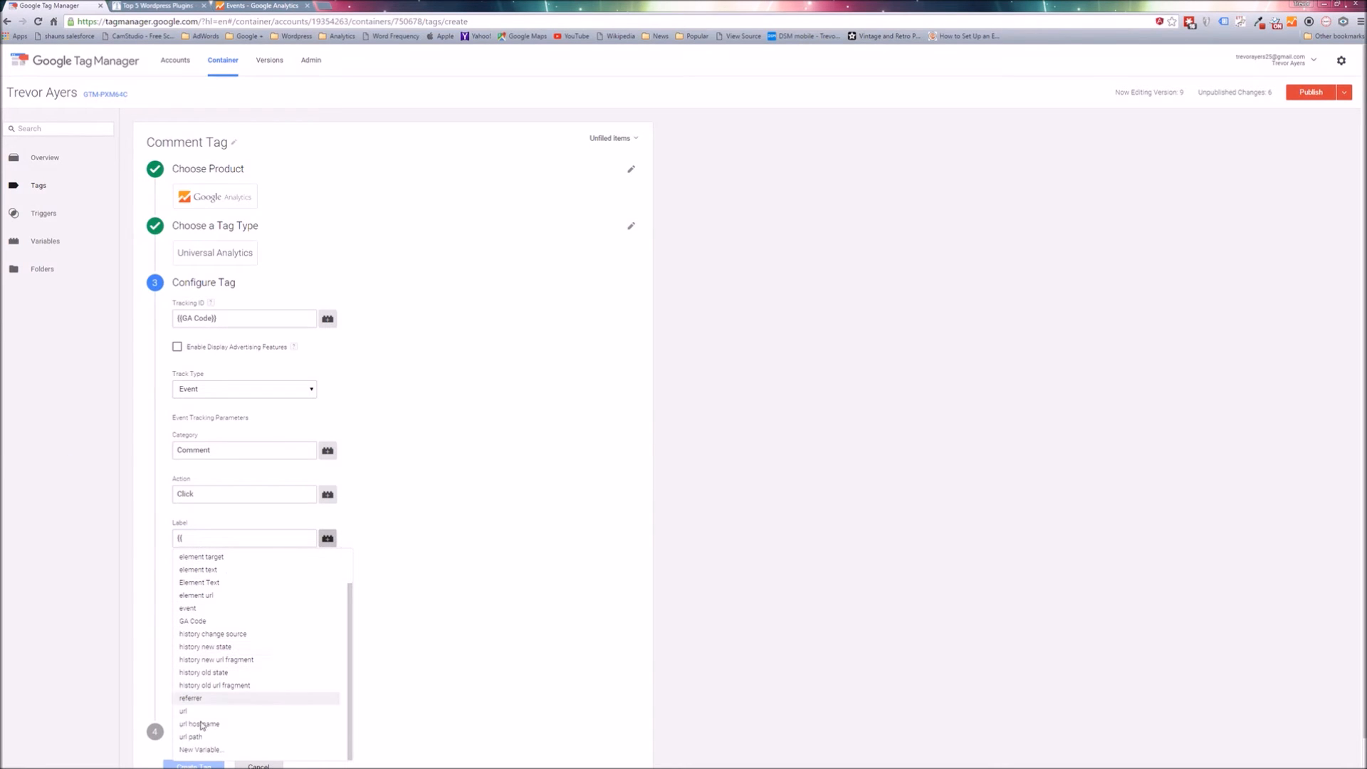
{"action": "left_click", "coordinate": [203, 737]}
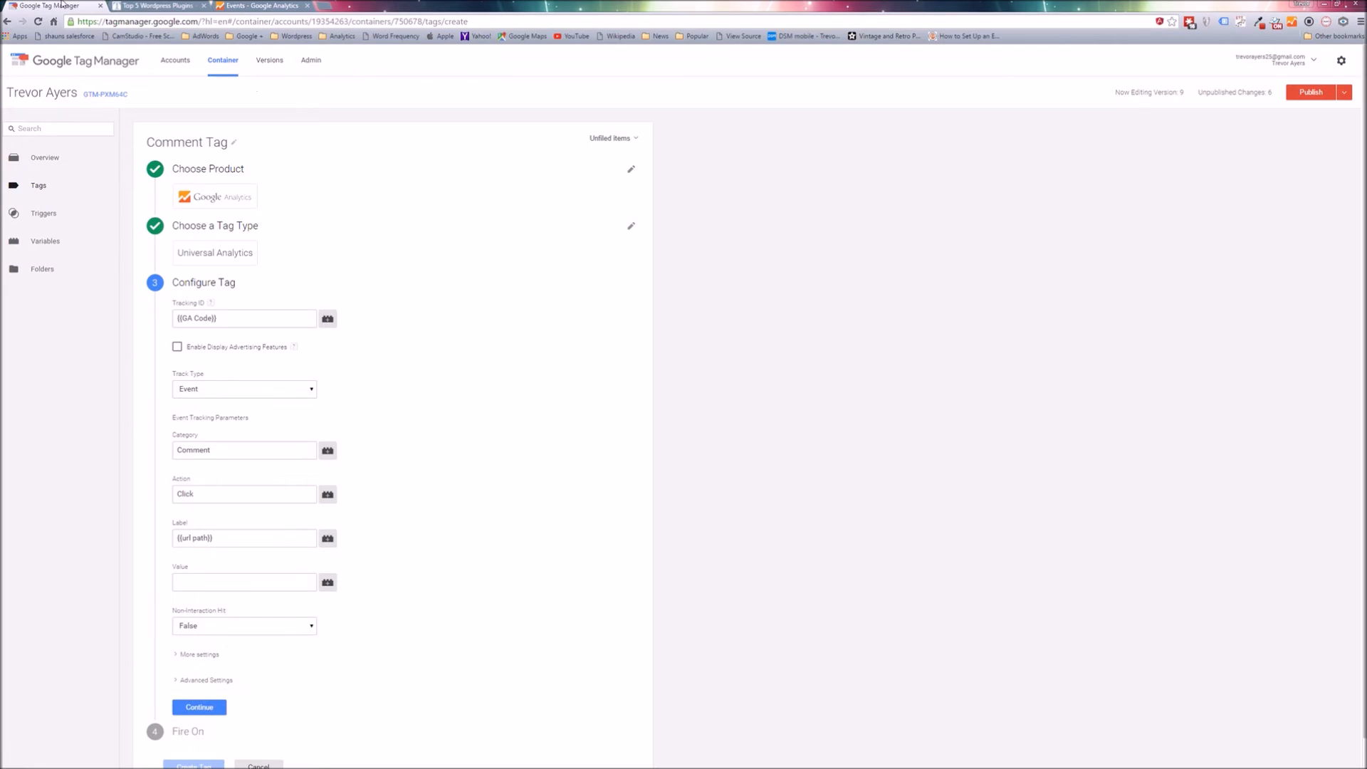
Check the URL path in the article page's web address and return to the tag configuration.
{"action": "left_click", "coordinate": [154, 7]}
{"action": "left_click_drag", "start_coordinate": [260, 22], "coordinate": [159, 21]}
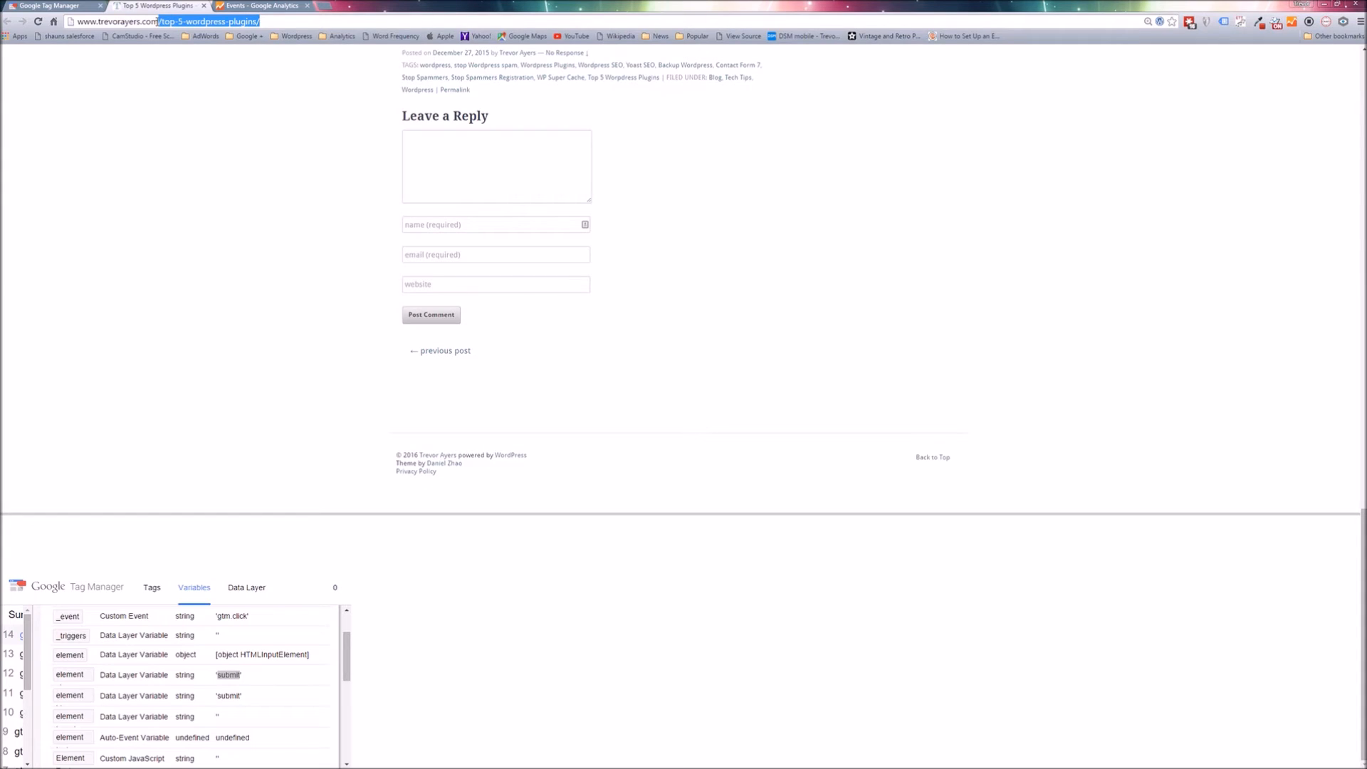
{"action": "left_click", "coordinate": [65, 9]}
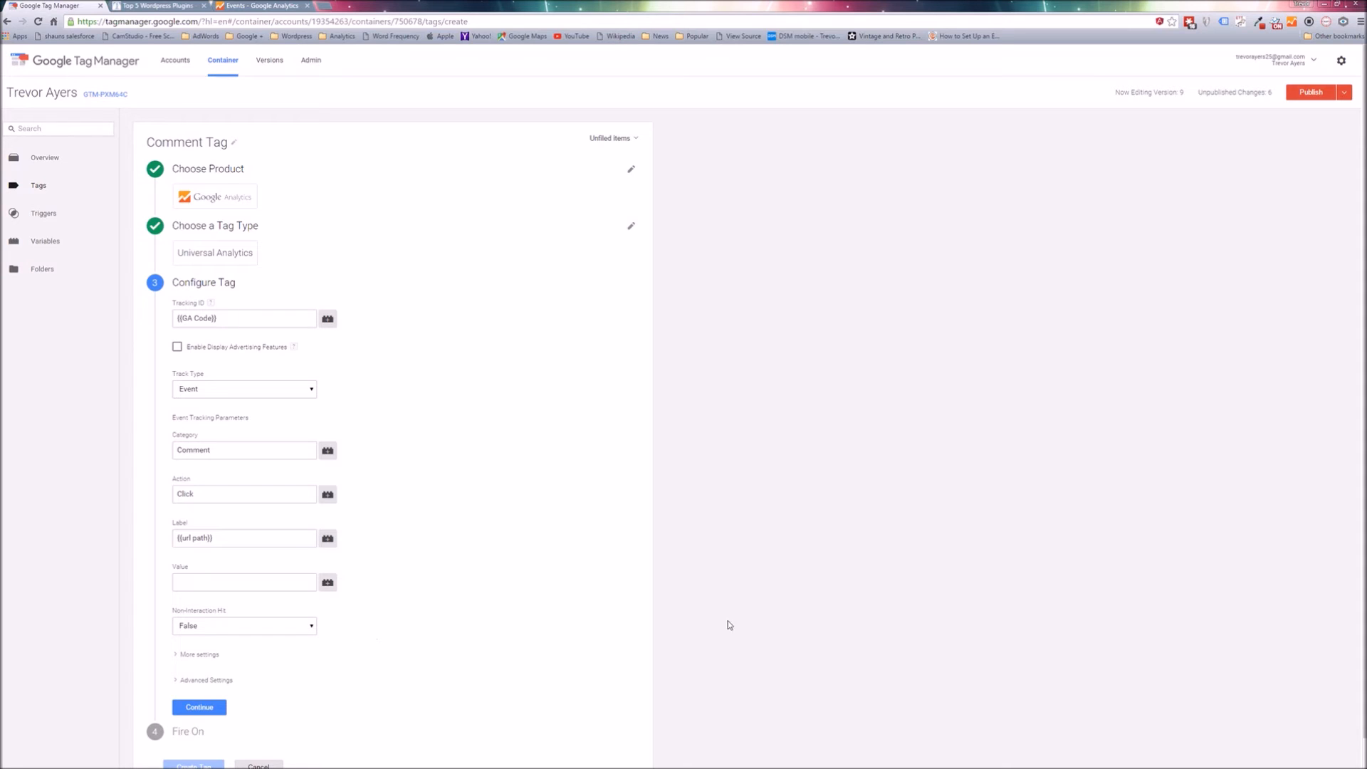
Set Non-Interaction Hit to True and continue to the tag's firing settings.
{"action": "left_click", "coordinate": [262, 628]}
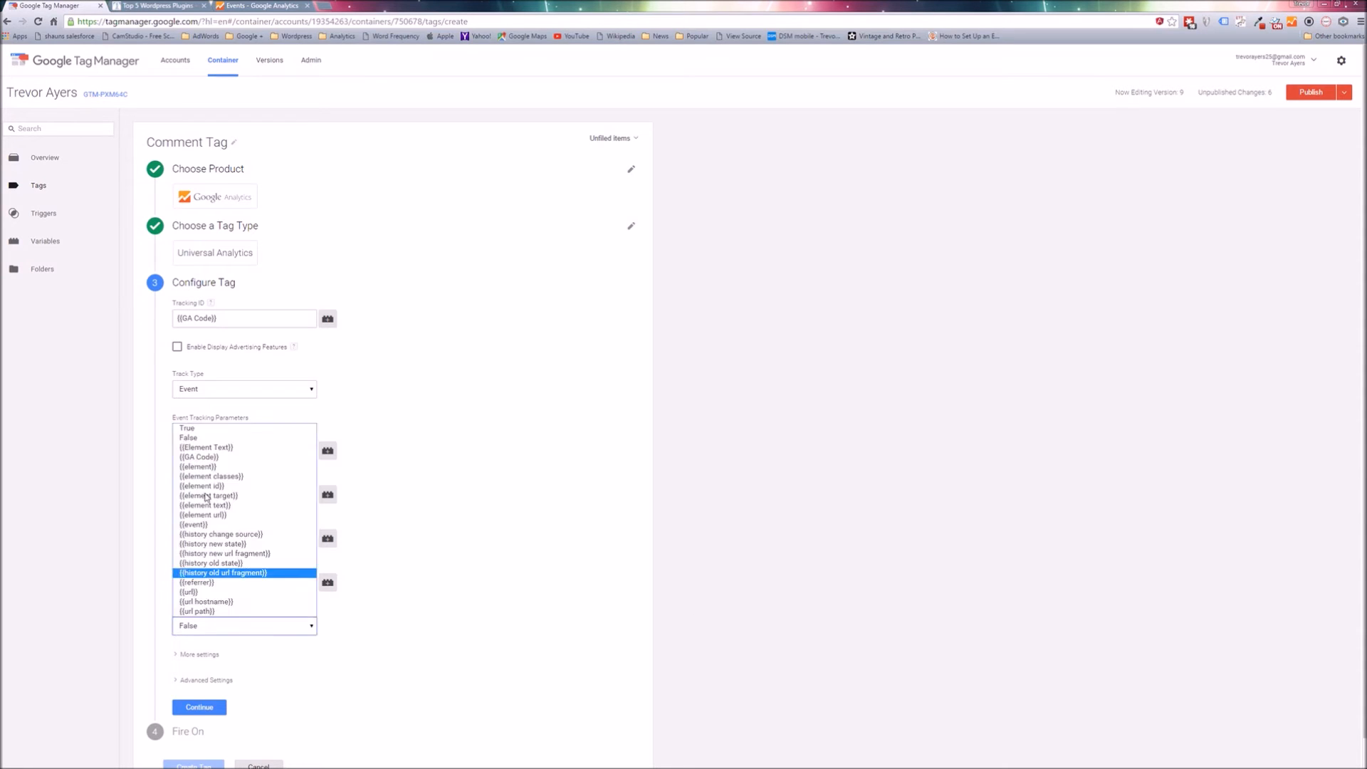
{"action": "left_click", "coordinate": [207, 429]}
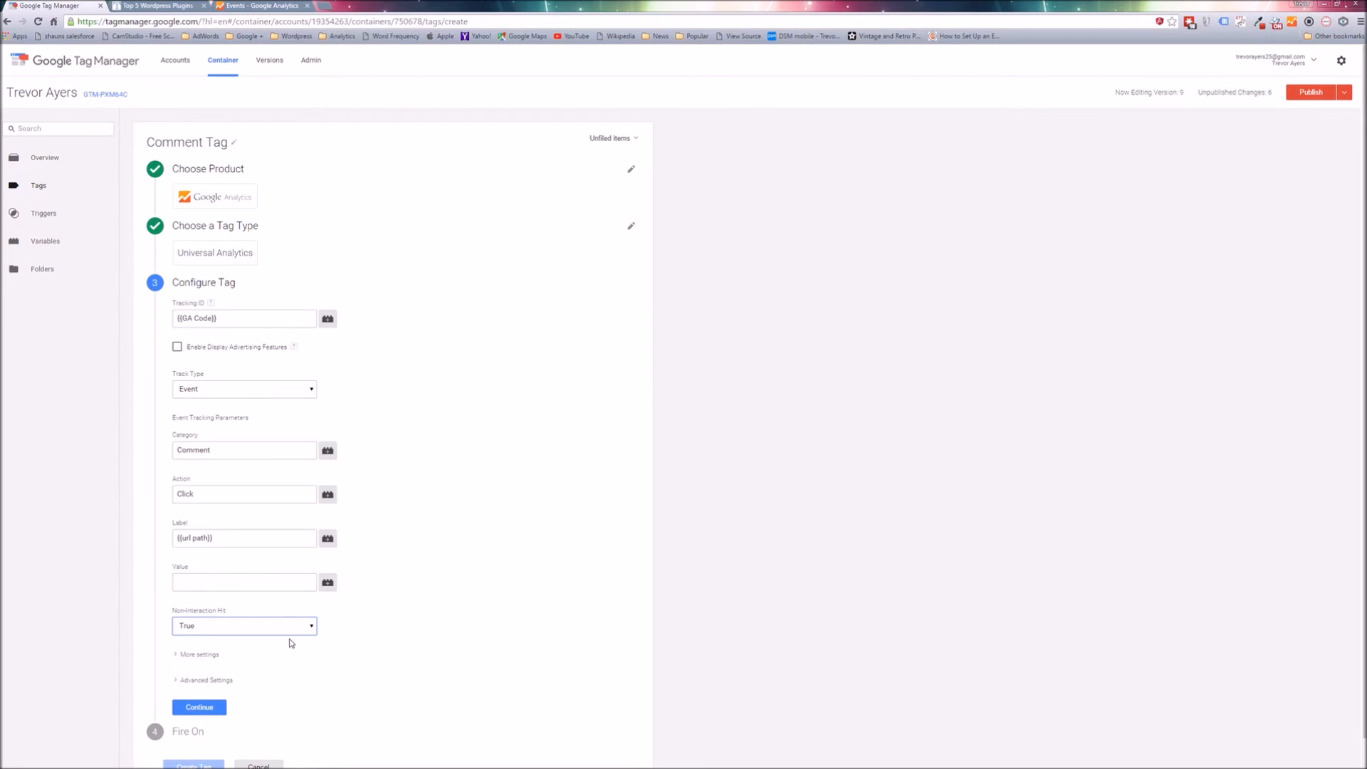
{"action": "scroll", "coordinate": [292, 643], "scroll_direction": "down", "scroll_amount": 1}
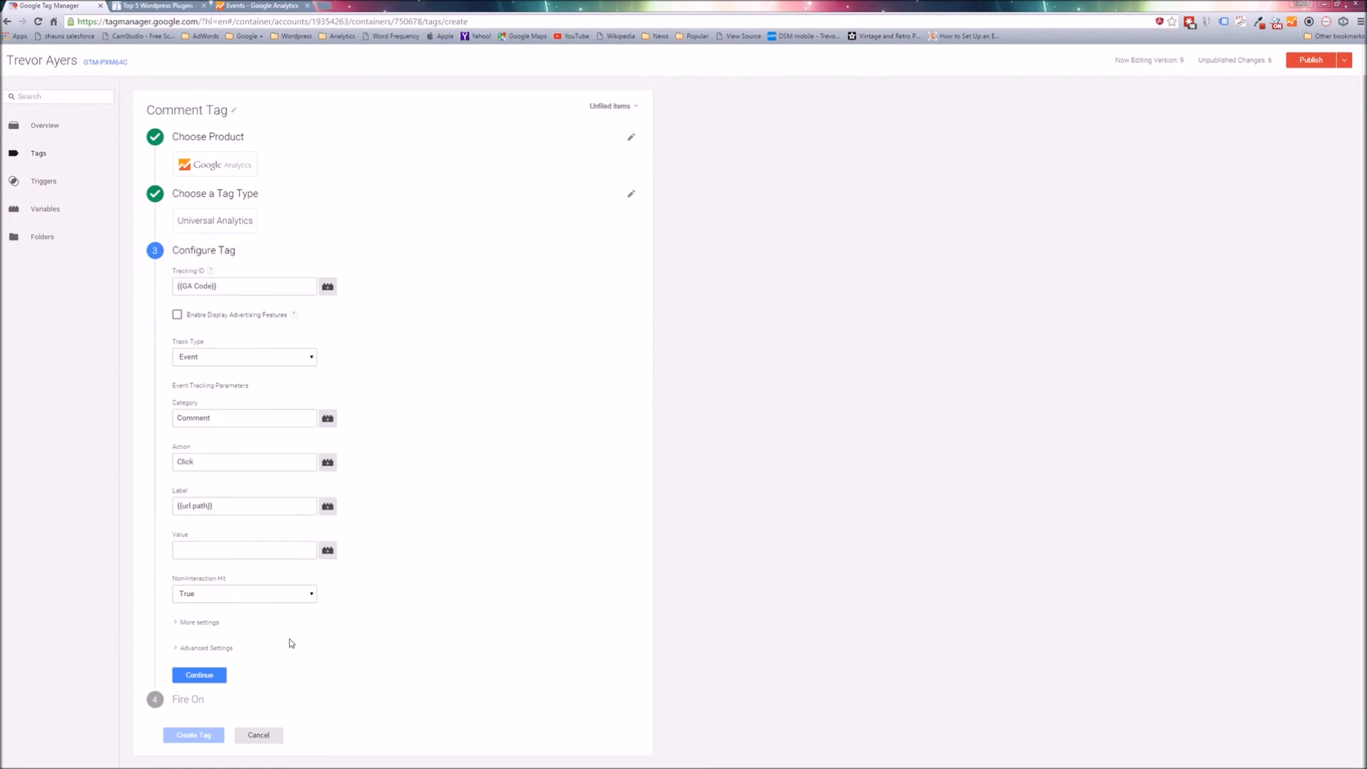
{"action": "left_click", "coordinate": [204, 675]}
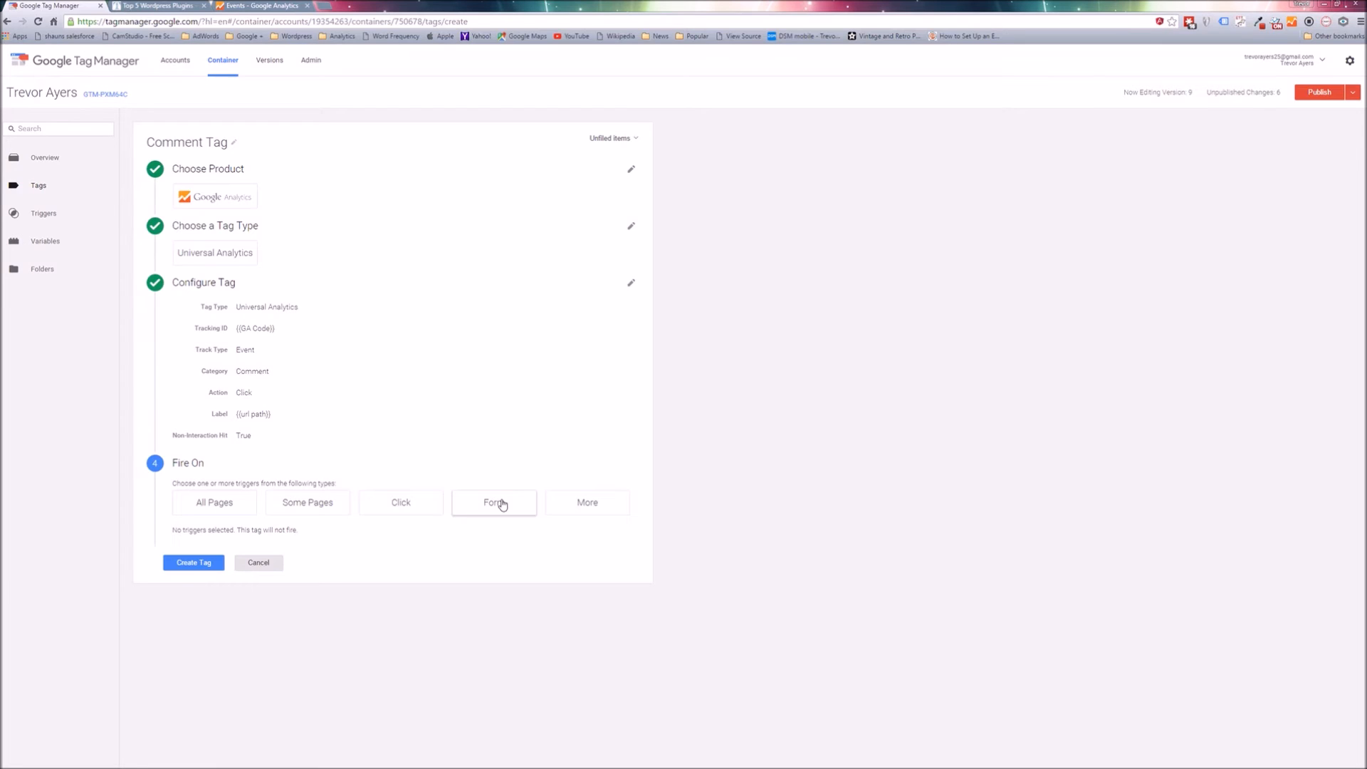
Start a new click trigger for the tag and name it Comment Click.
{"action": "left_click", "coordinate": [408, 509]}
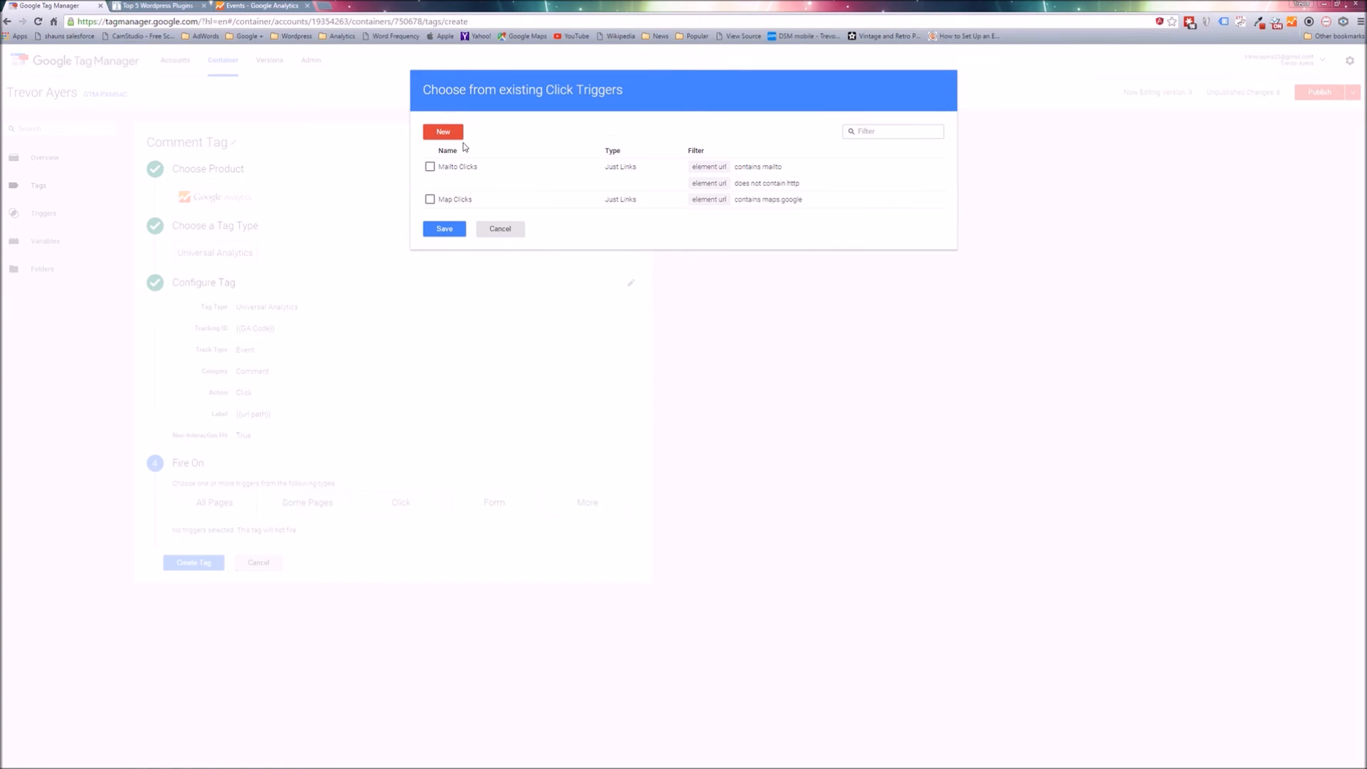
{"action": "left_click", "coordinate": [442, 133]}
{"action": "triple_click", "coordinate": [435, 136]}
{"action": "type", "text": "Comment Click"}
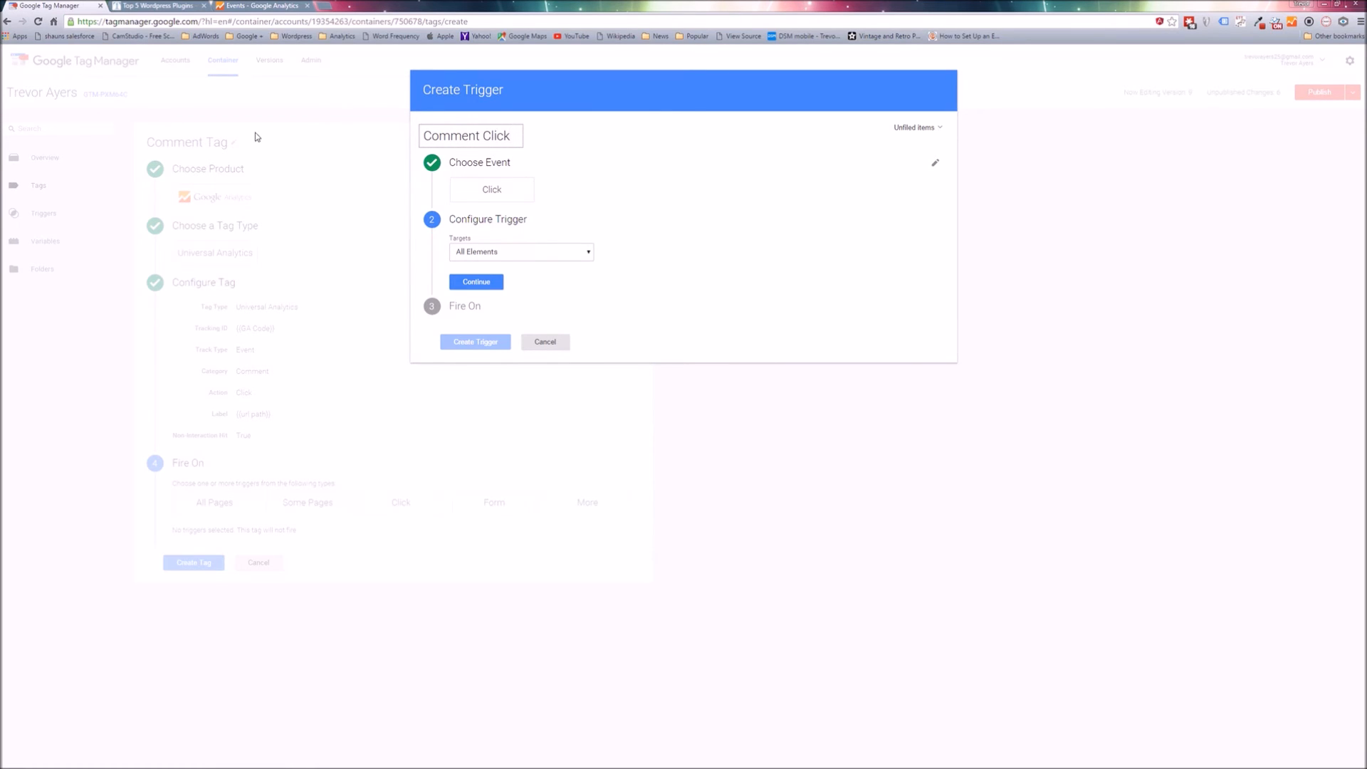
{"action": "left_click", "coordinate": [607, 204]}
{"action": "left_click", "coordinate": [566, 187]}
Keep All Elements as targets and limit the trigger to some clicks where element id equals submit.
{"action": "left_click", "coordinate": [484, 284]}
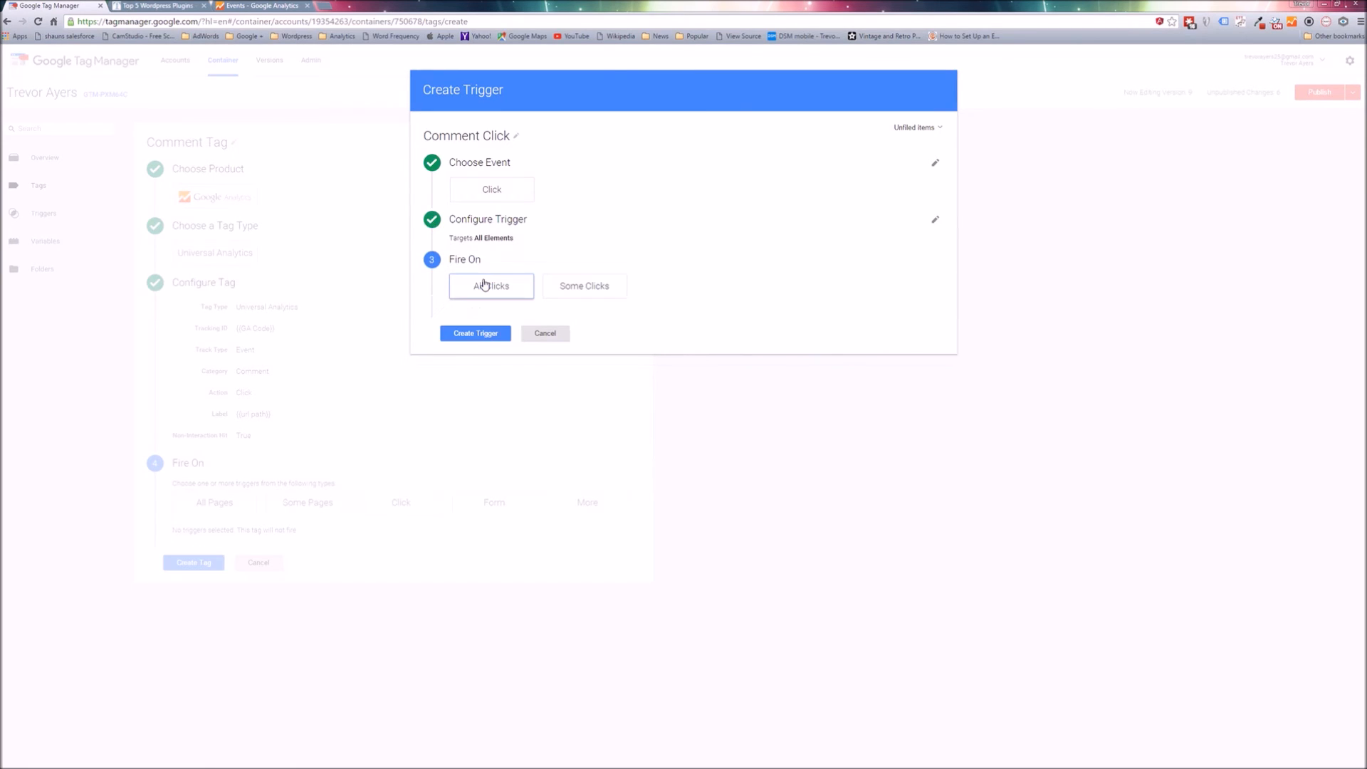
{"action": "left_click", "coordinate": [566, 289]}
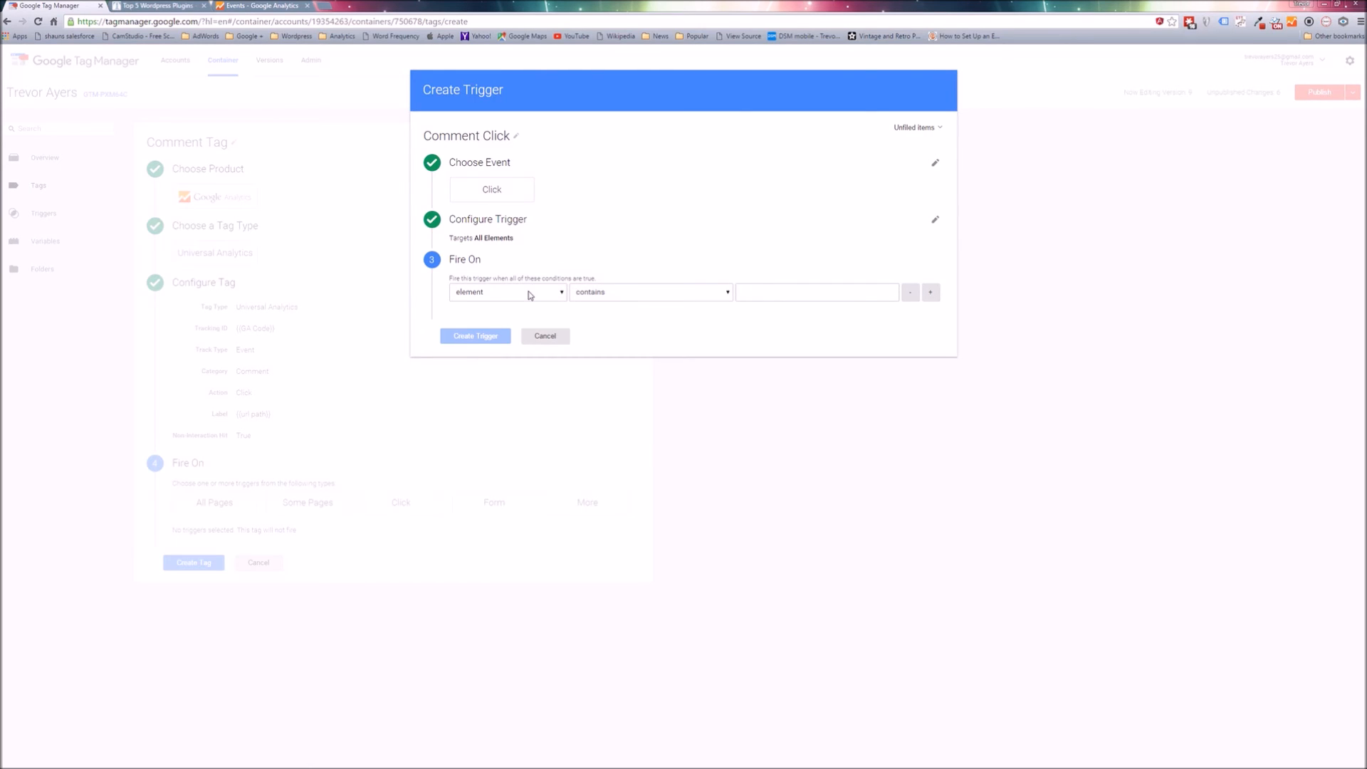
{"action": "left_click", "coordinate": [530, 296]}
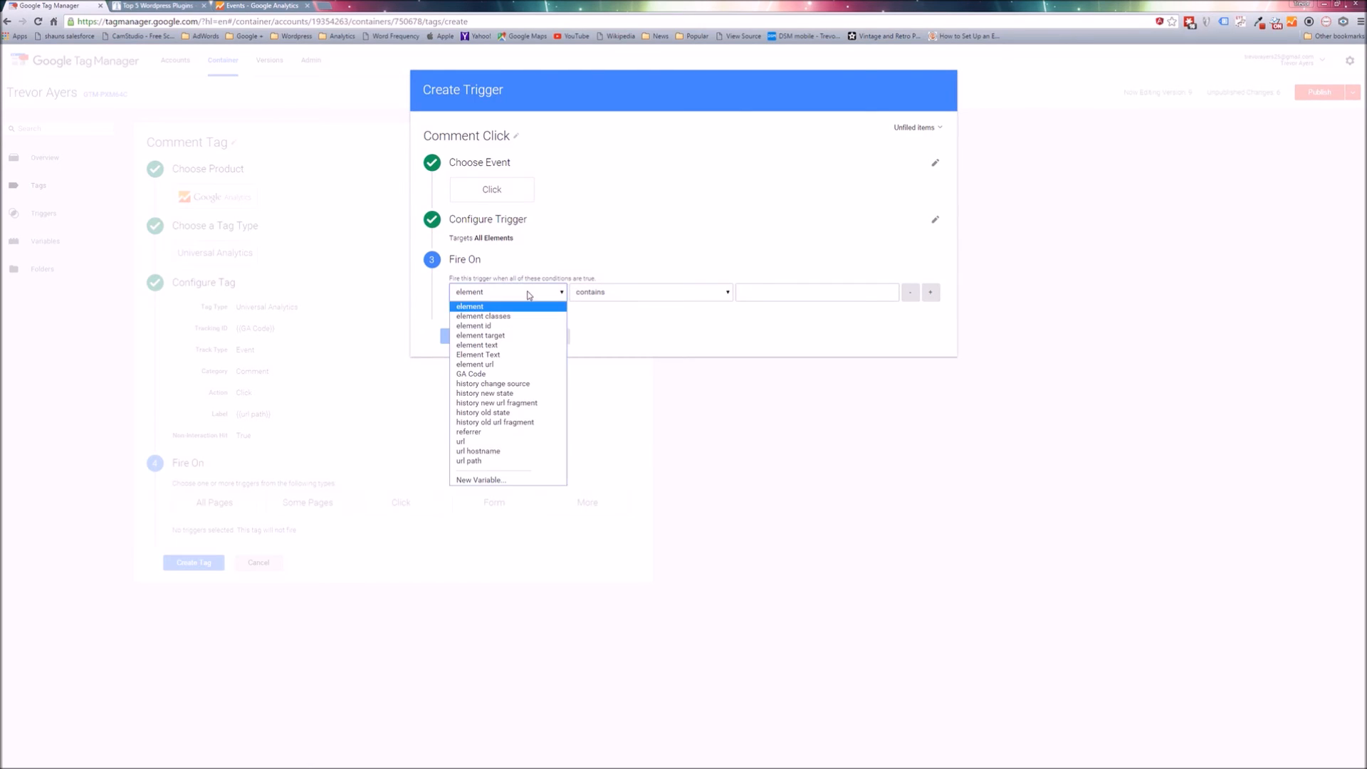
{"action": "left_click", "coordinate": [513, 328]}
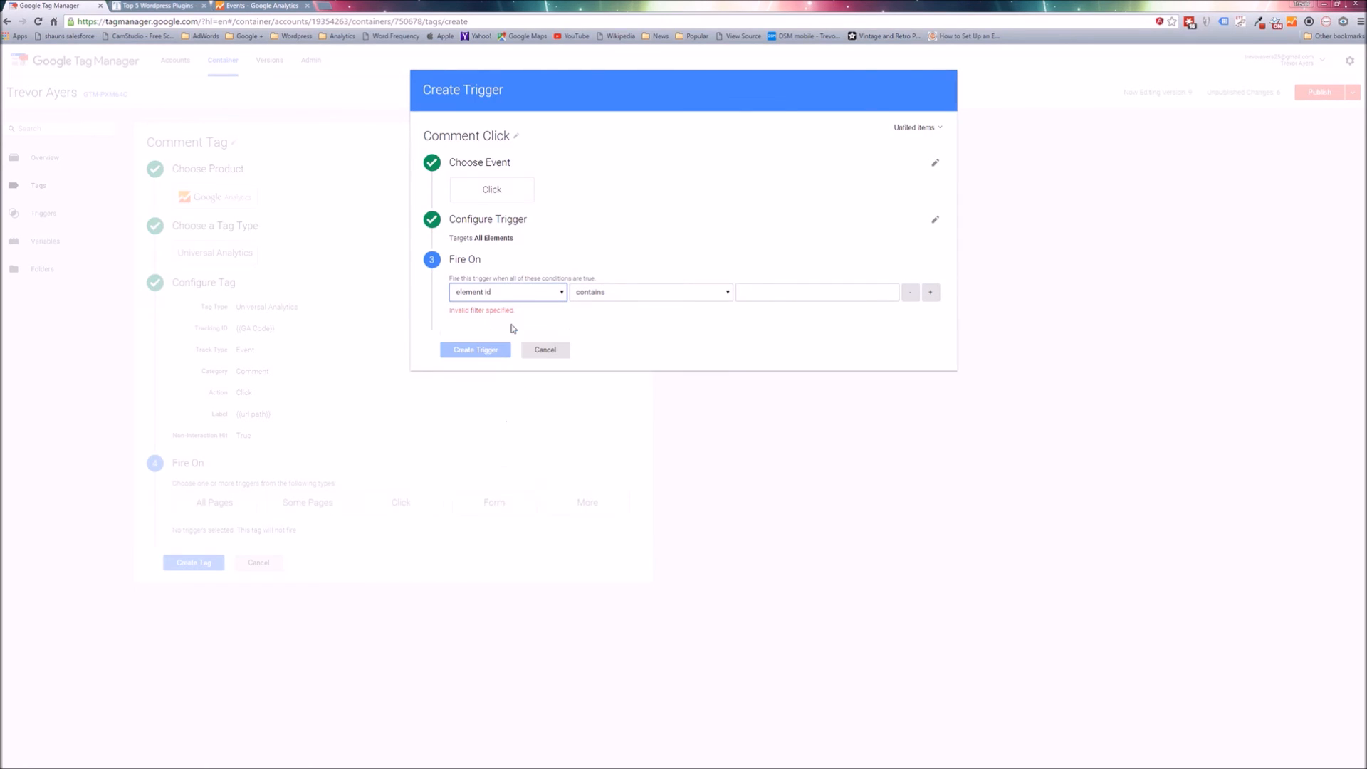
{"action": "left_click", "coordinate": [578, 295]}
{"action": "left_click", "coordinate": [726, 305]}
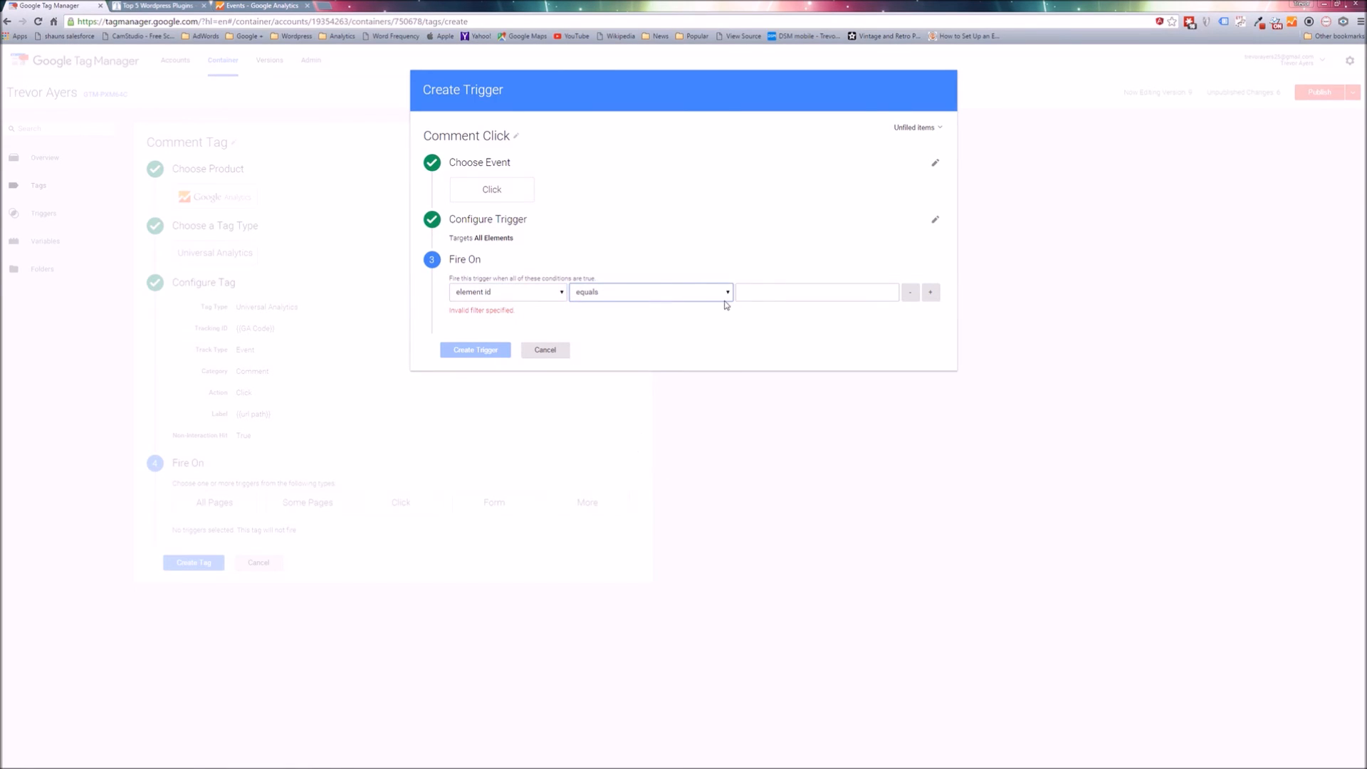
{"action": "left_click", "coordinate": [758, 293]}
{"action": "type", "text": "submit"}
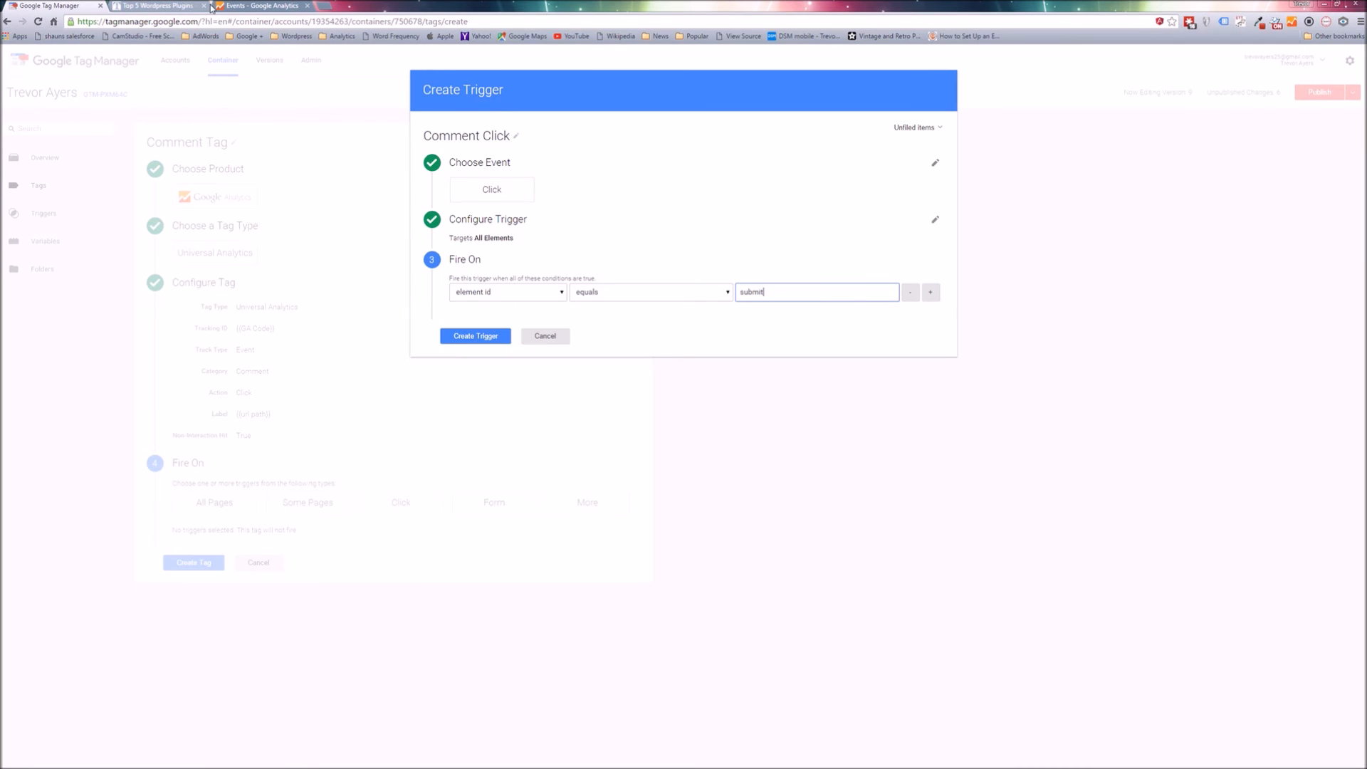
Compare the trigger condition with the element variables of the article's gtm.click event, and return to the trigger.
{"action": "left_click", "coordinate": [116, 6]}
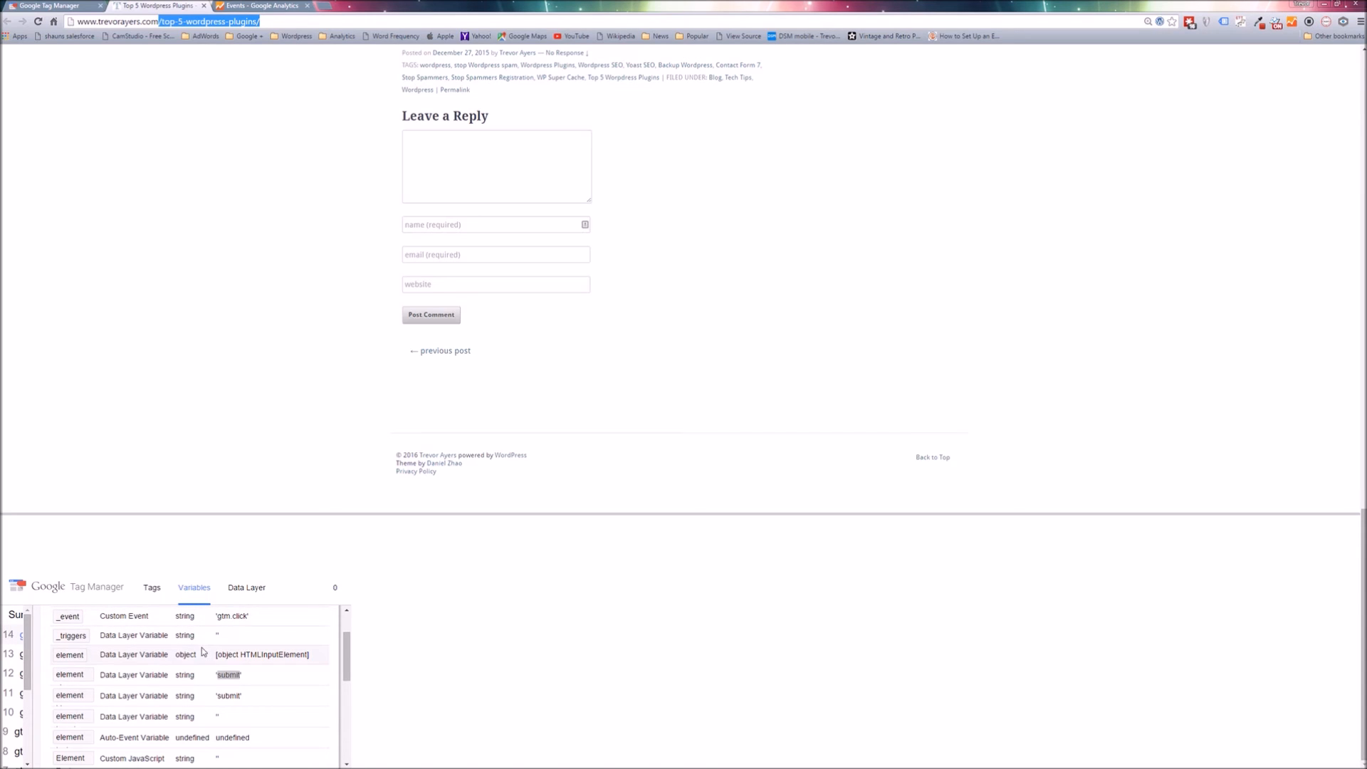
{"action": "left_click", "coordinate": [60, 675]}
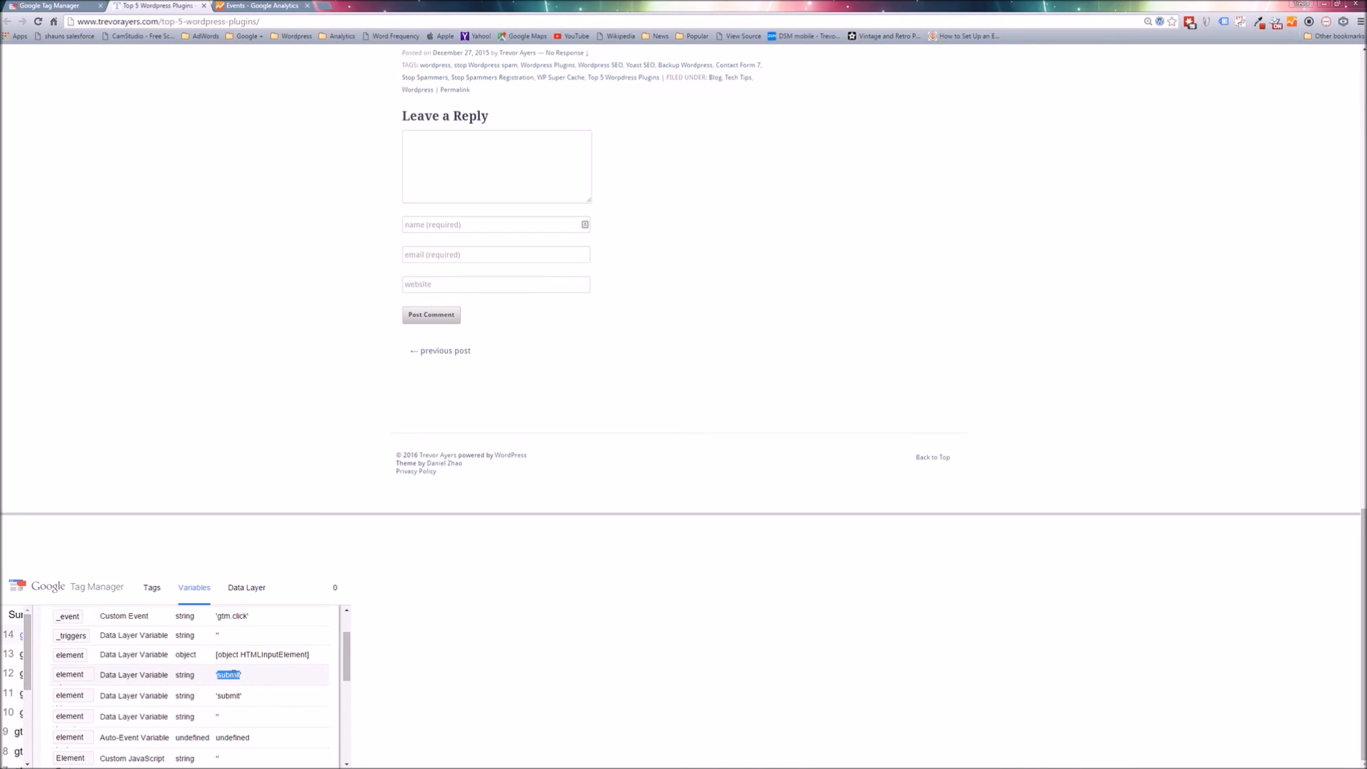
{"action": "left_click", "coordinate": [49, 6]}
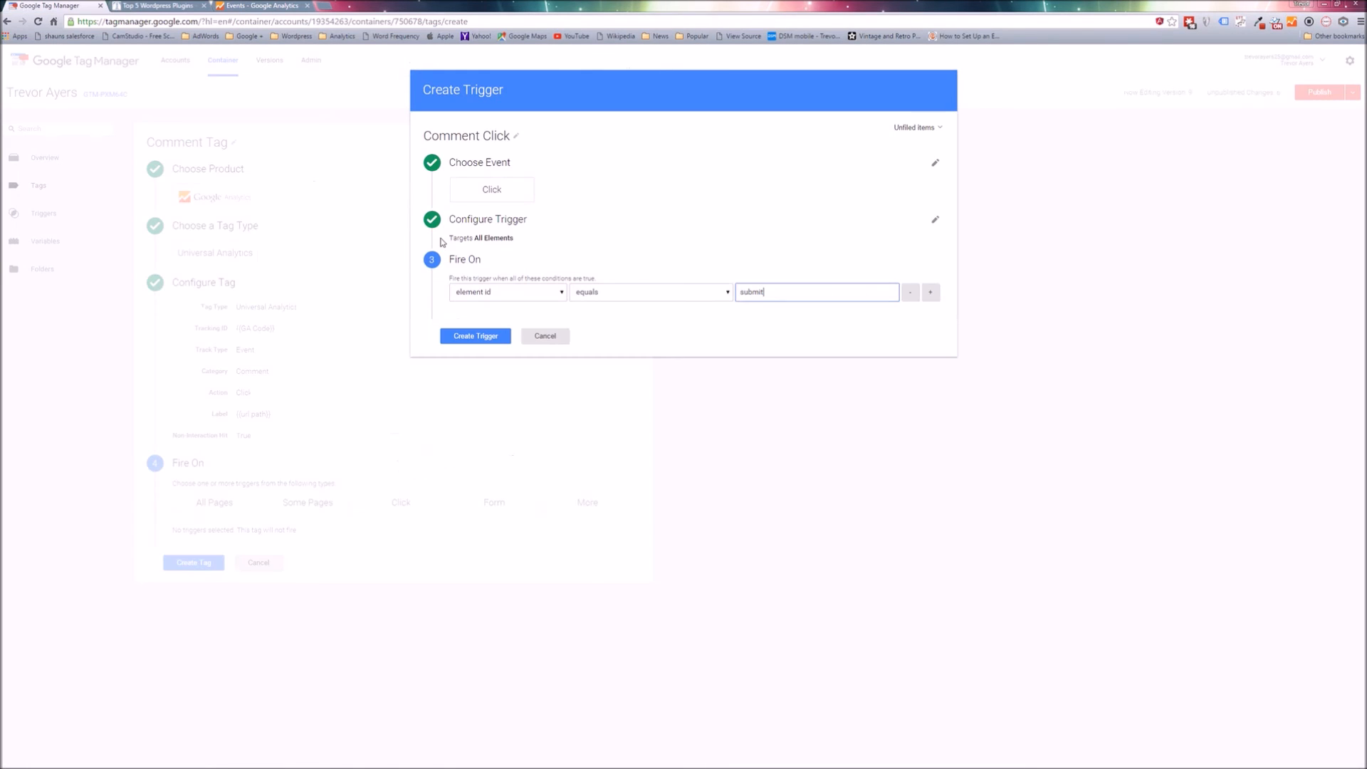
Create the Comment Click trigger and save the Comment Tag with it.
{"action": "left_click", "coordinate": [497, 335]}
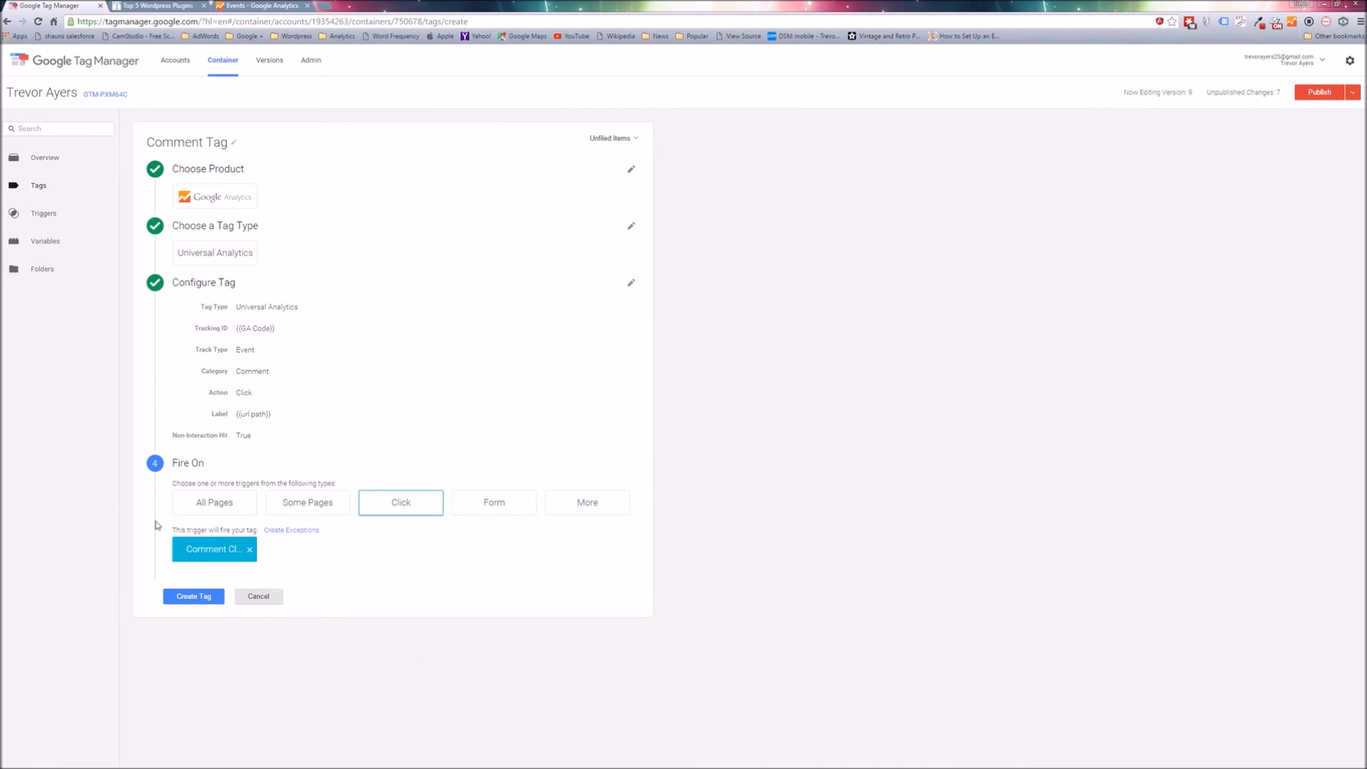
{"action": "left_click", "coordinate": [196, 600]}
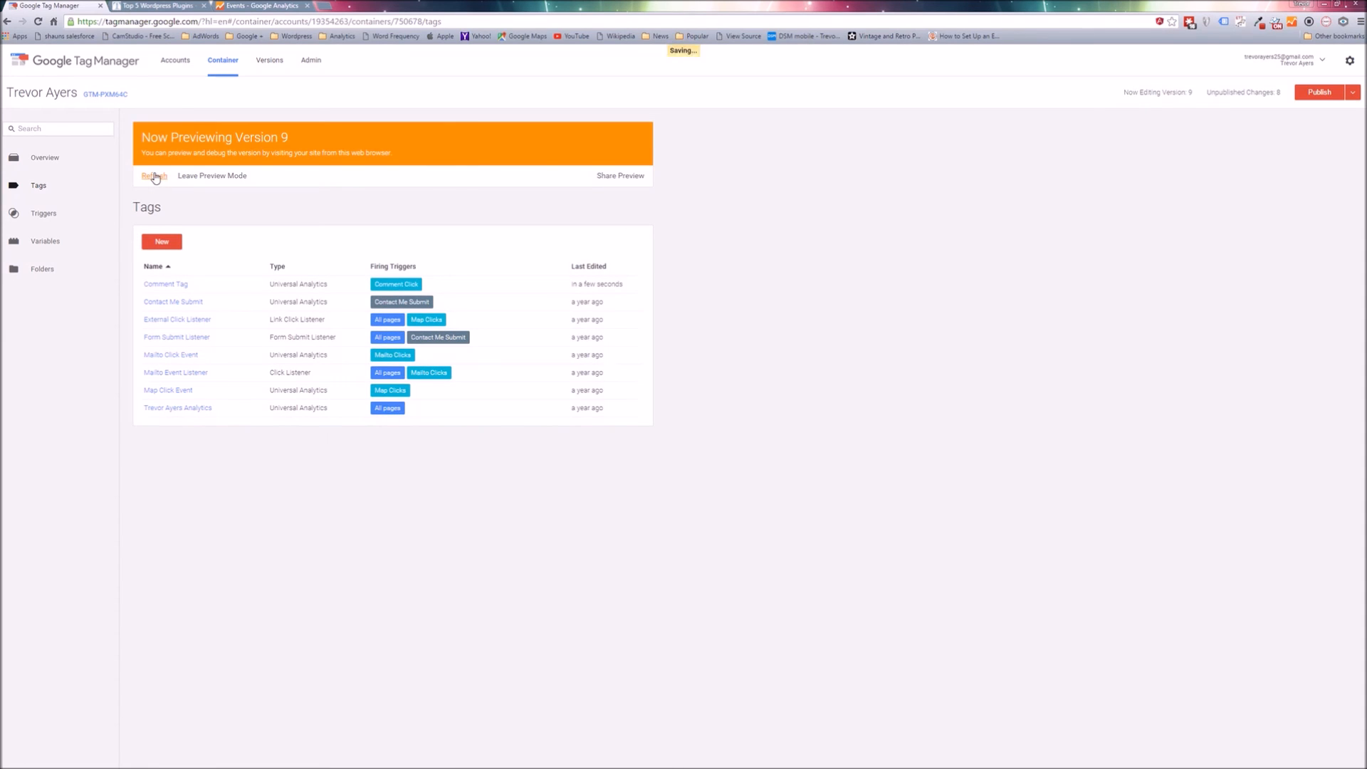
Switch to the article page and inspect the tags not fired on the existing gtm.click event.
{"action": "left_click", "coordinate": [130, 4]}
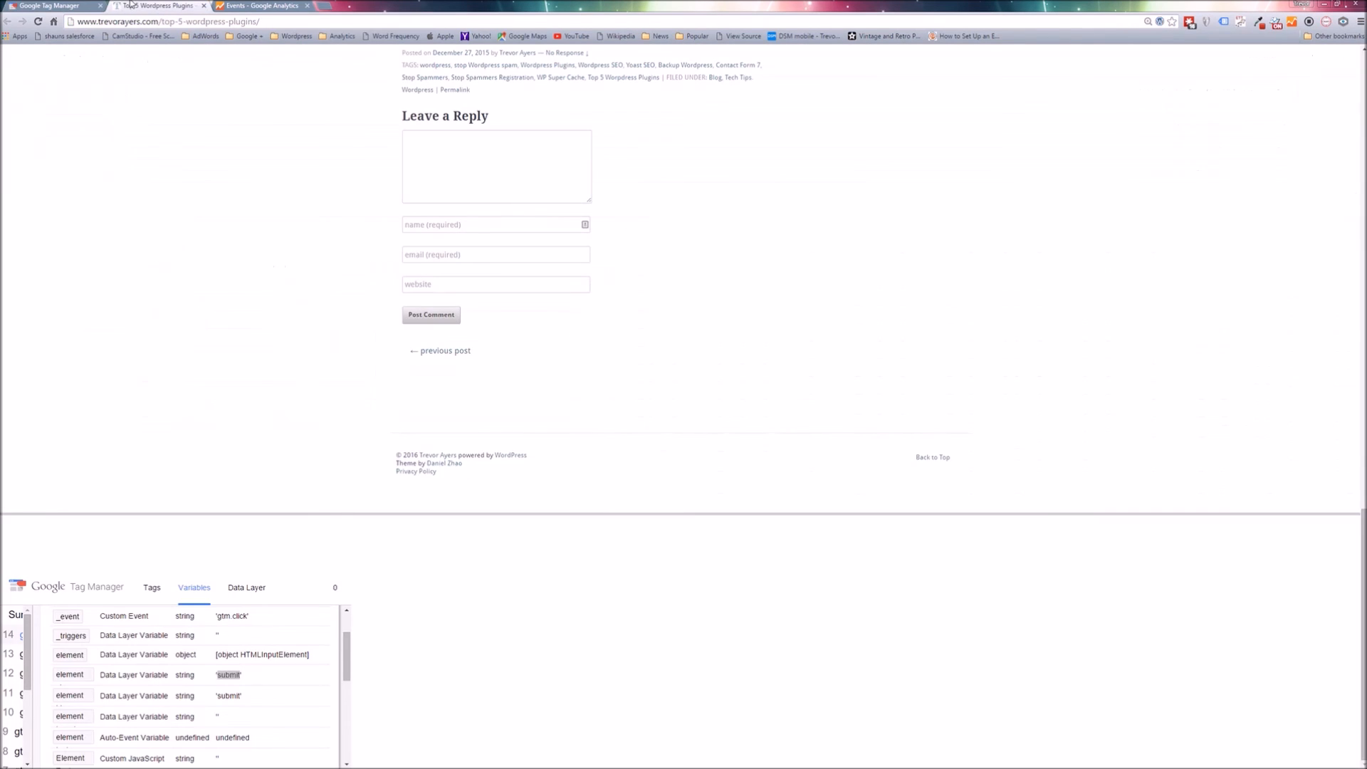
{"action": "left_click", "coordinate": [152, 588]}
{"action": "triple_click", "coordinate": [343, 688]}
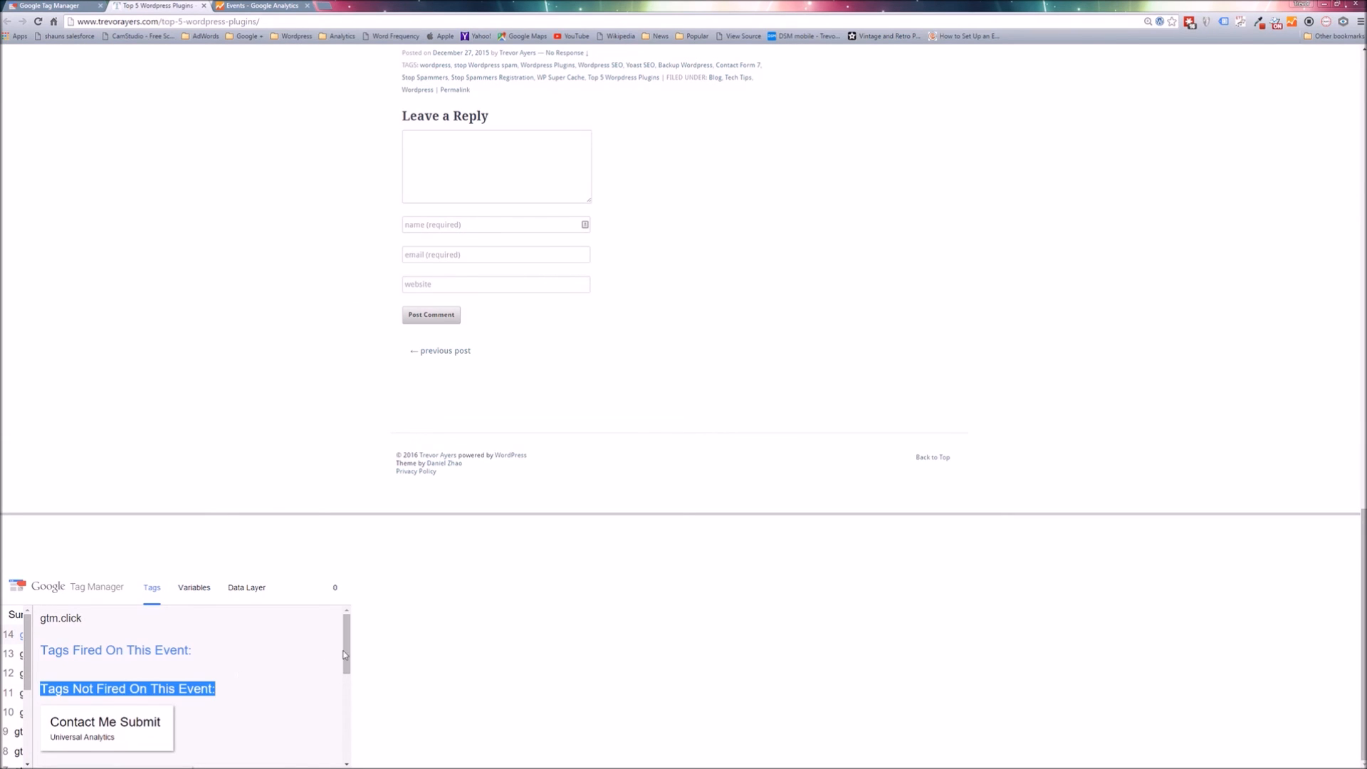
{"action": "left_click_drag", "start_coordinate": [343, 650], "coordinate": [347, 736]}
Reload the article page and look for Comment Tag among the tags not fired on the page.
{"action": "left_click", "coordinate": [249, 194]}
{"action": "key", "text": "F5"}
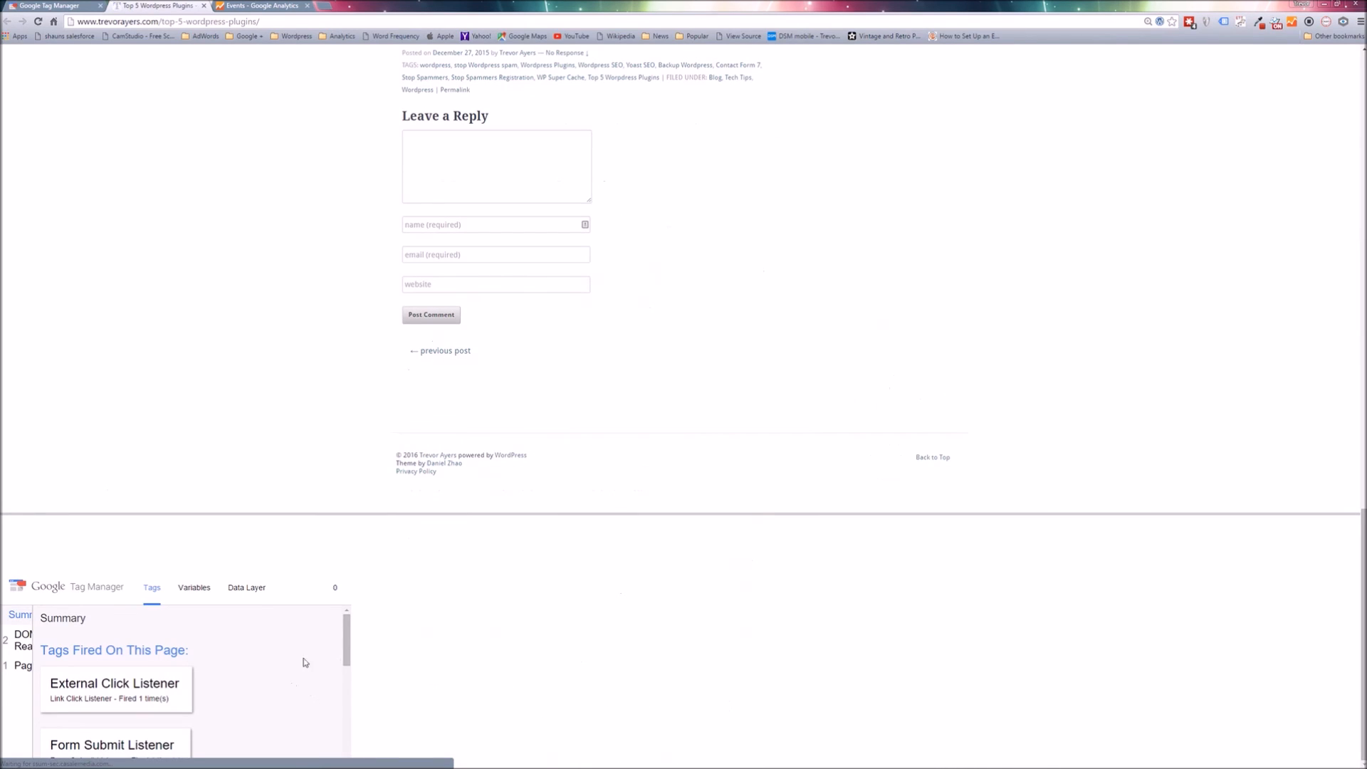
{"action": "left_click_drag", "start_coordinate": [343, 637], "coordinate": [327, 735]}
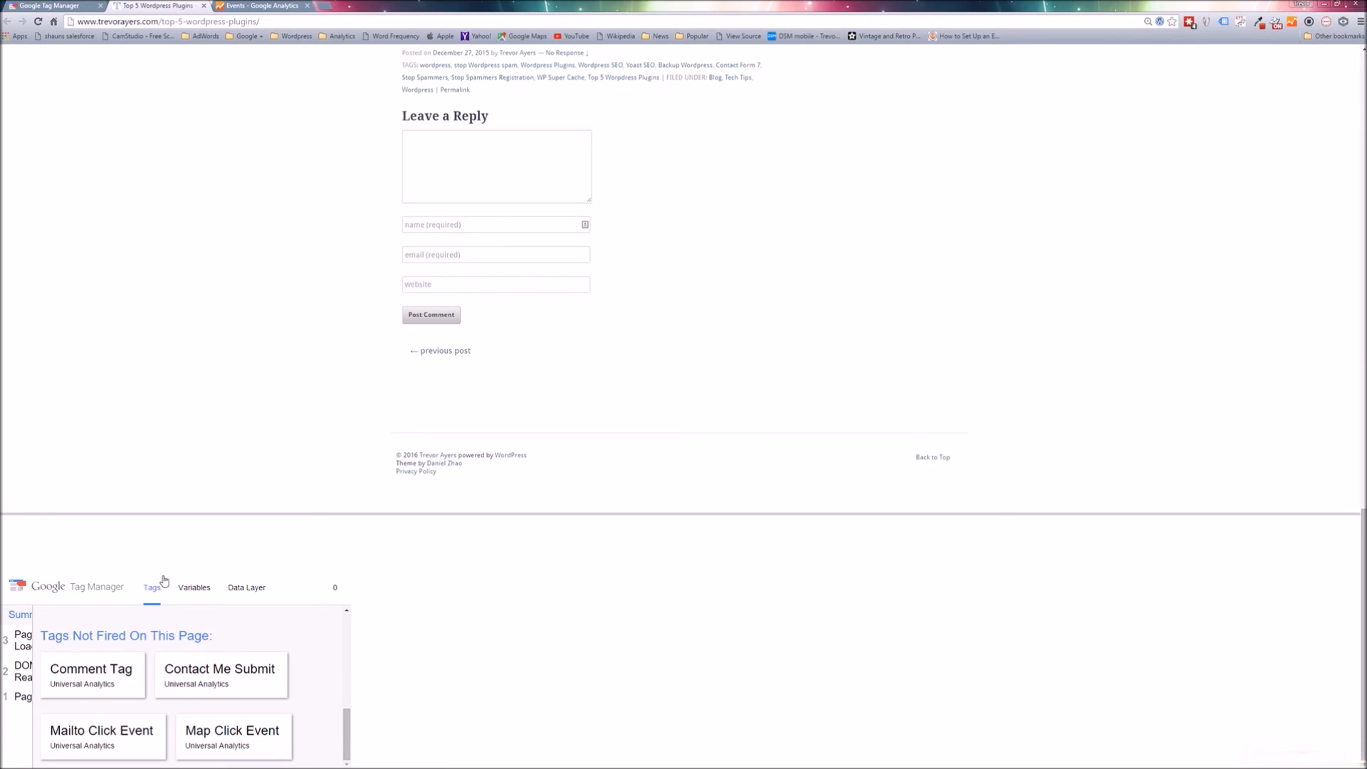
Try to post the empty comment and inspect the tags of the newest gtm.click event.
{"action": "left_click", "coordinate": [436, 316]}
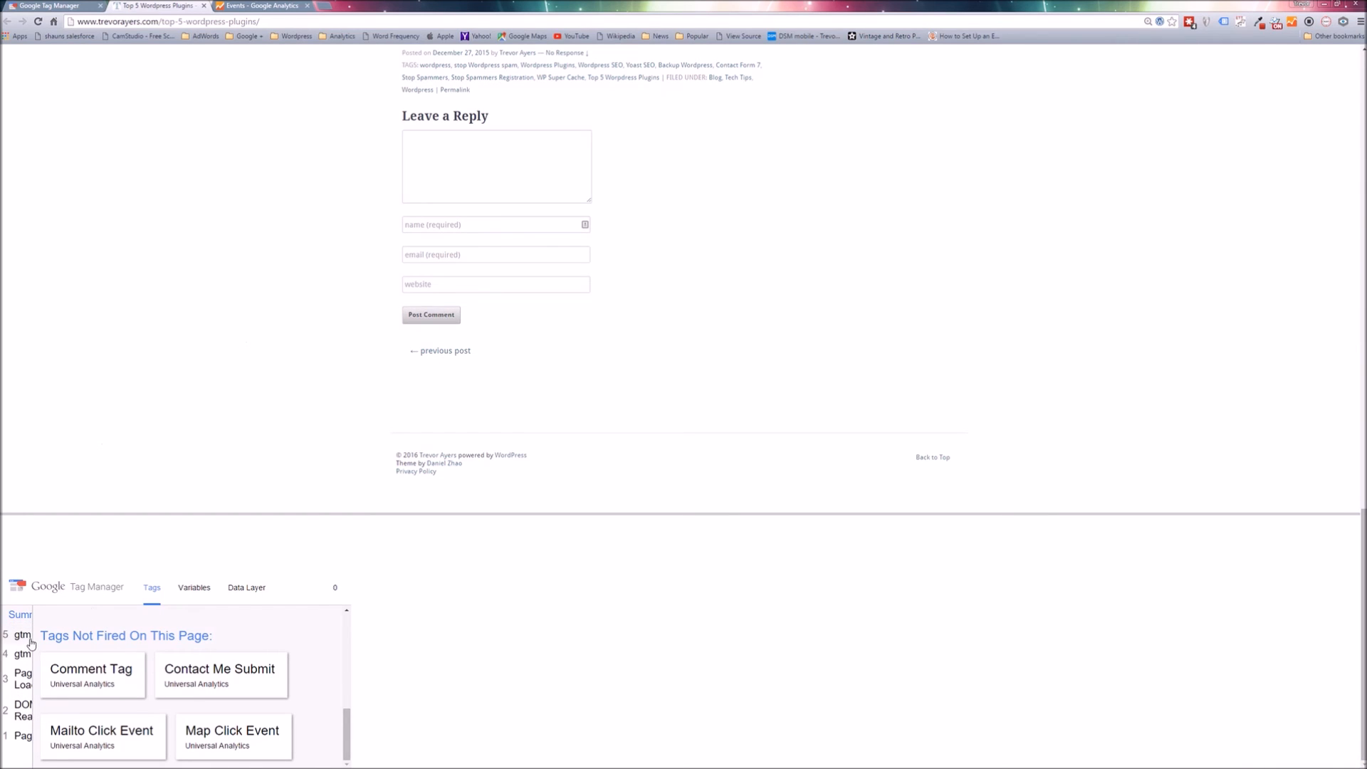
{"action": "left_click", "coordinate": [23, 635]}
{"action": "left_click_drag", "start_coordinate": [347, 727], "coordinate": [288, 611]}
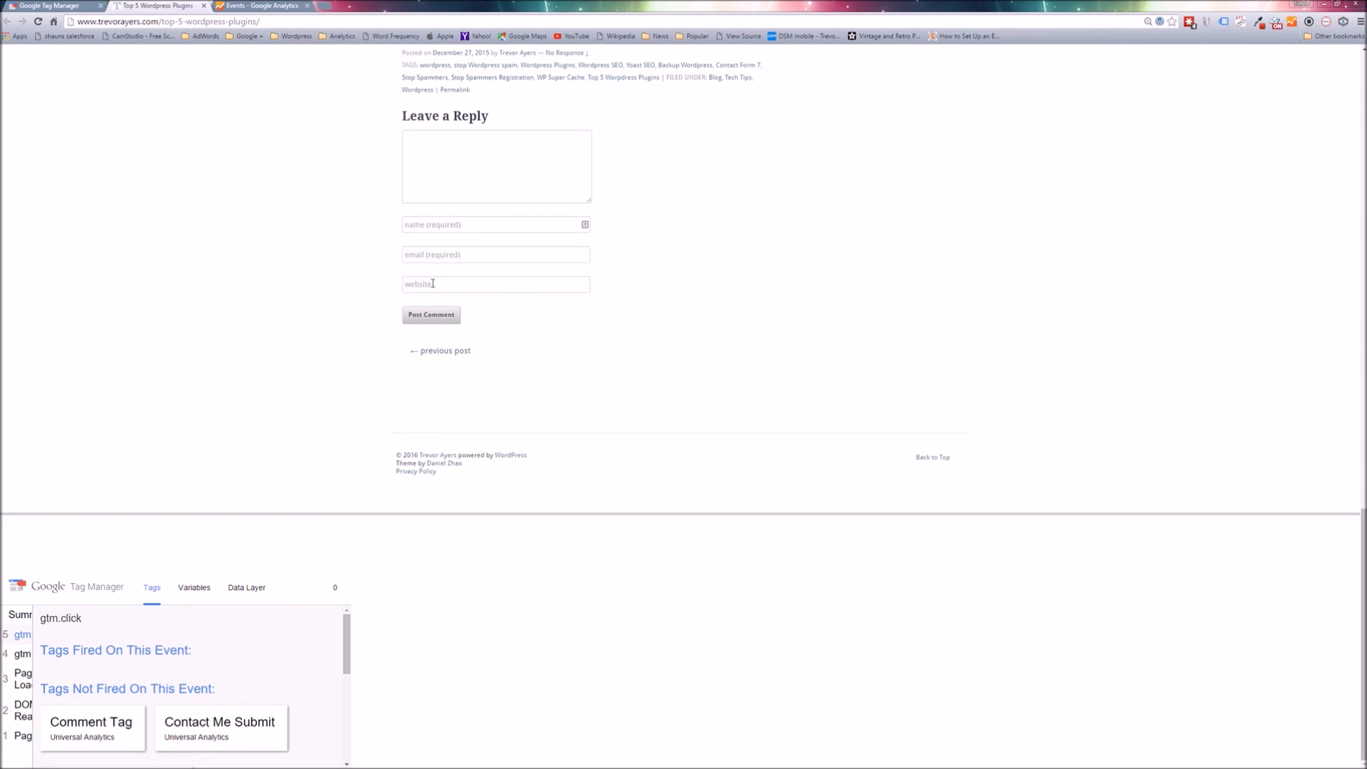
Try to post the empty comment again, inspect the newest gtm.click event's fired tags, and repeat the attempt to generate more test events.
{"action": "left_click", "coordinate": [441, 321]}
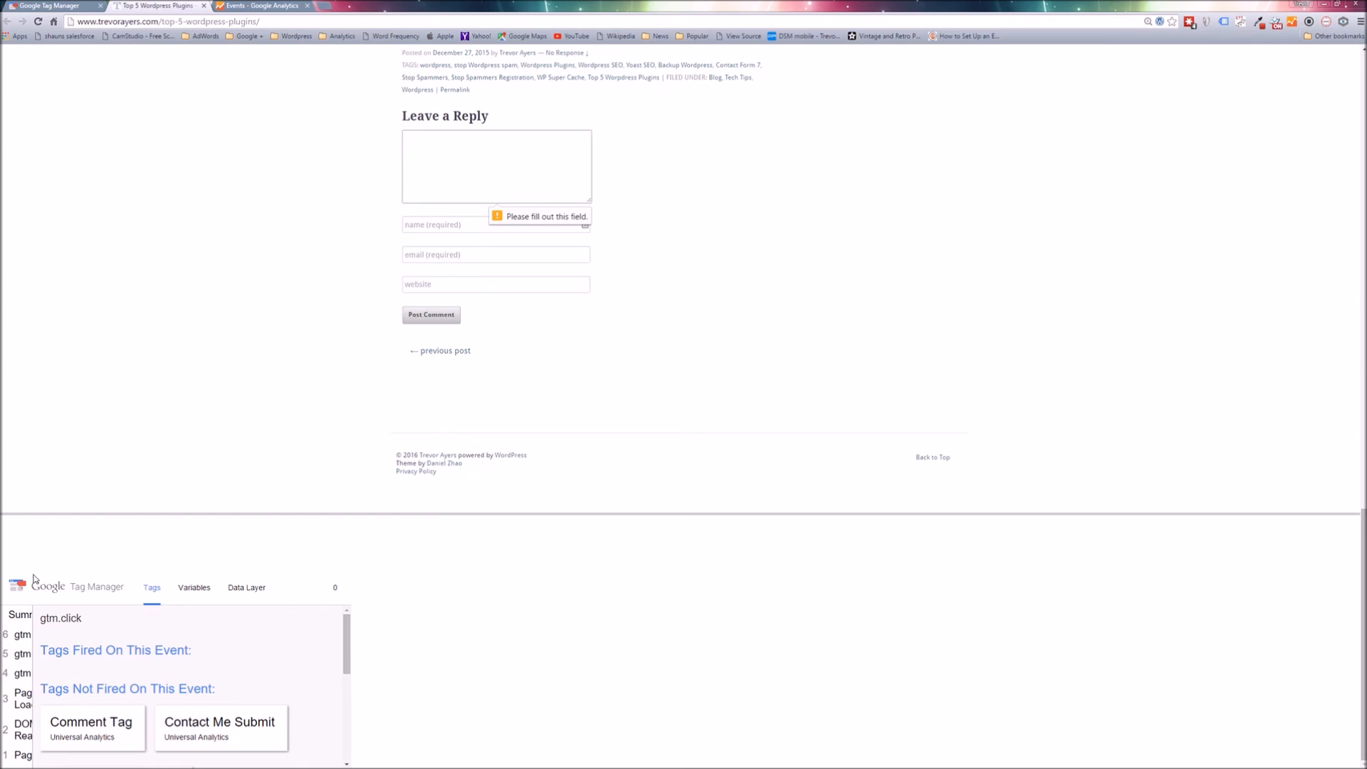
{"action": "left_click", "coordinate": [10, 636]}
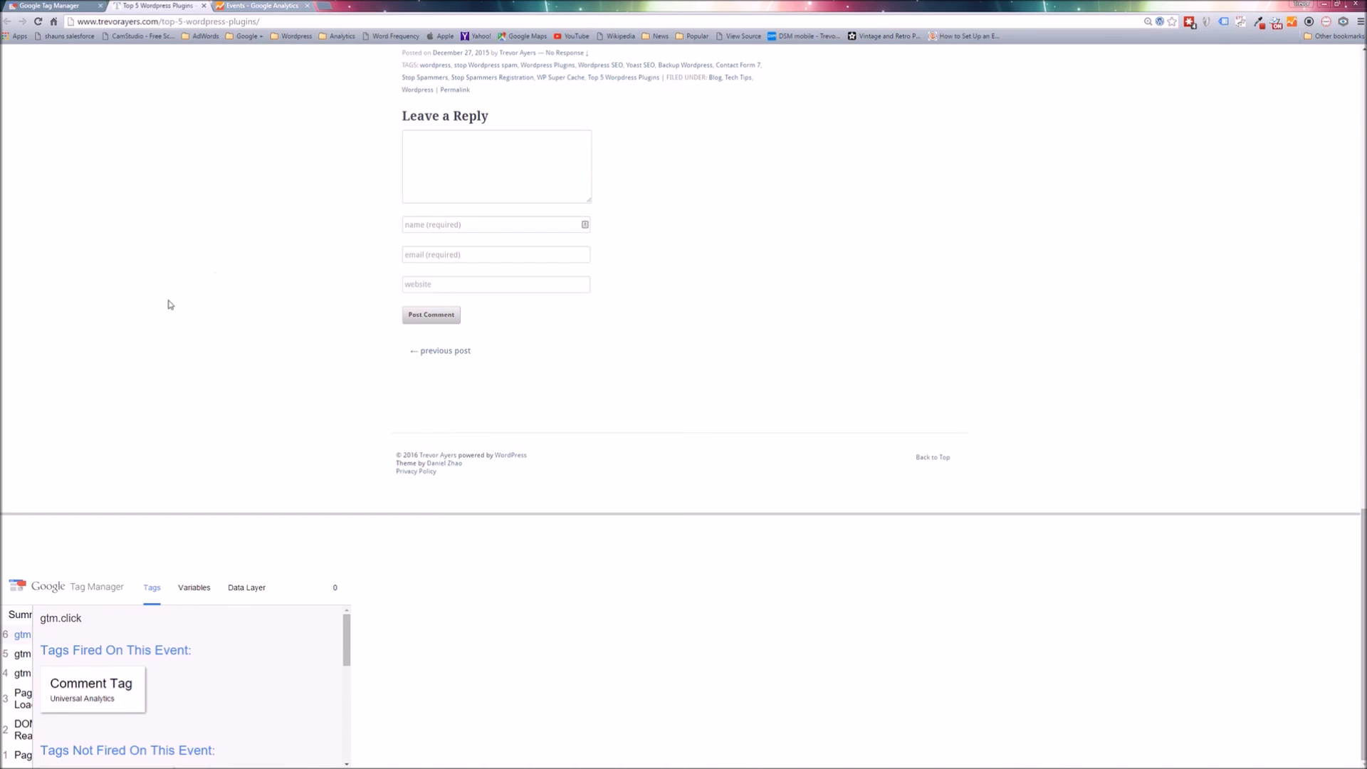
{"action": "left_click", "coordinate": [420, 314]}
{"action": "left_click", "coordinate": [420, 314]}
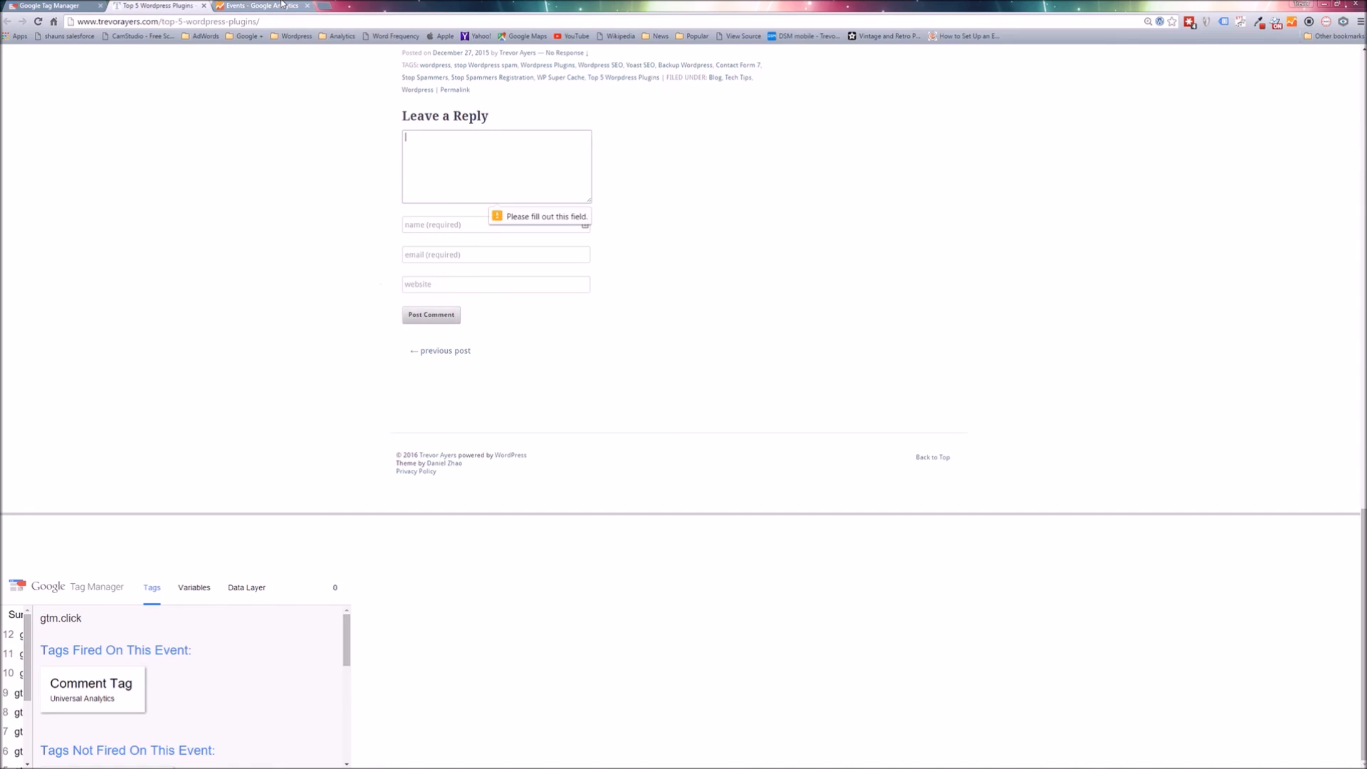
Switch to Google Analytics and filter the real-time Events report by action Click and category Comment to examine the event label.
{"action": "left_click", "coordinate": [72, 8]}
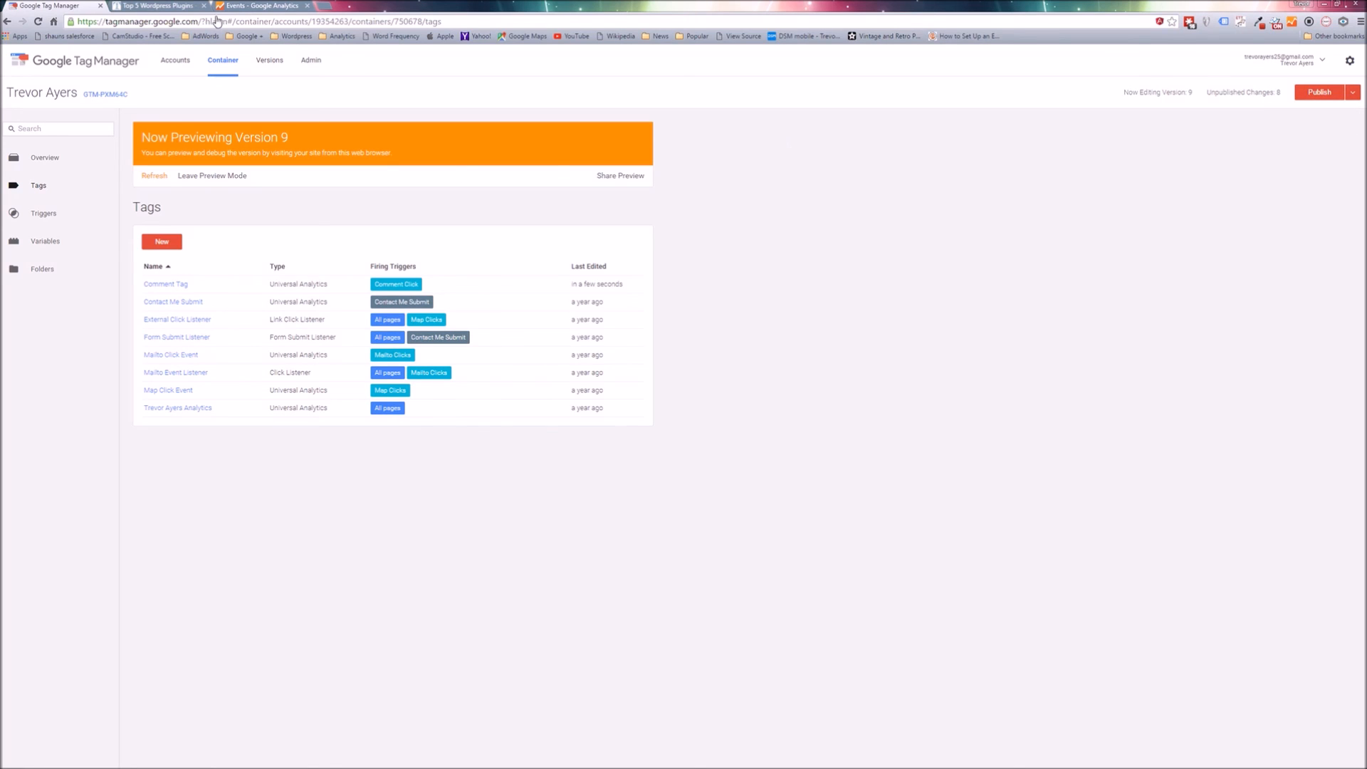
{"action": "left_click", "coordinate": [259, 5]}
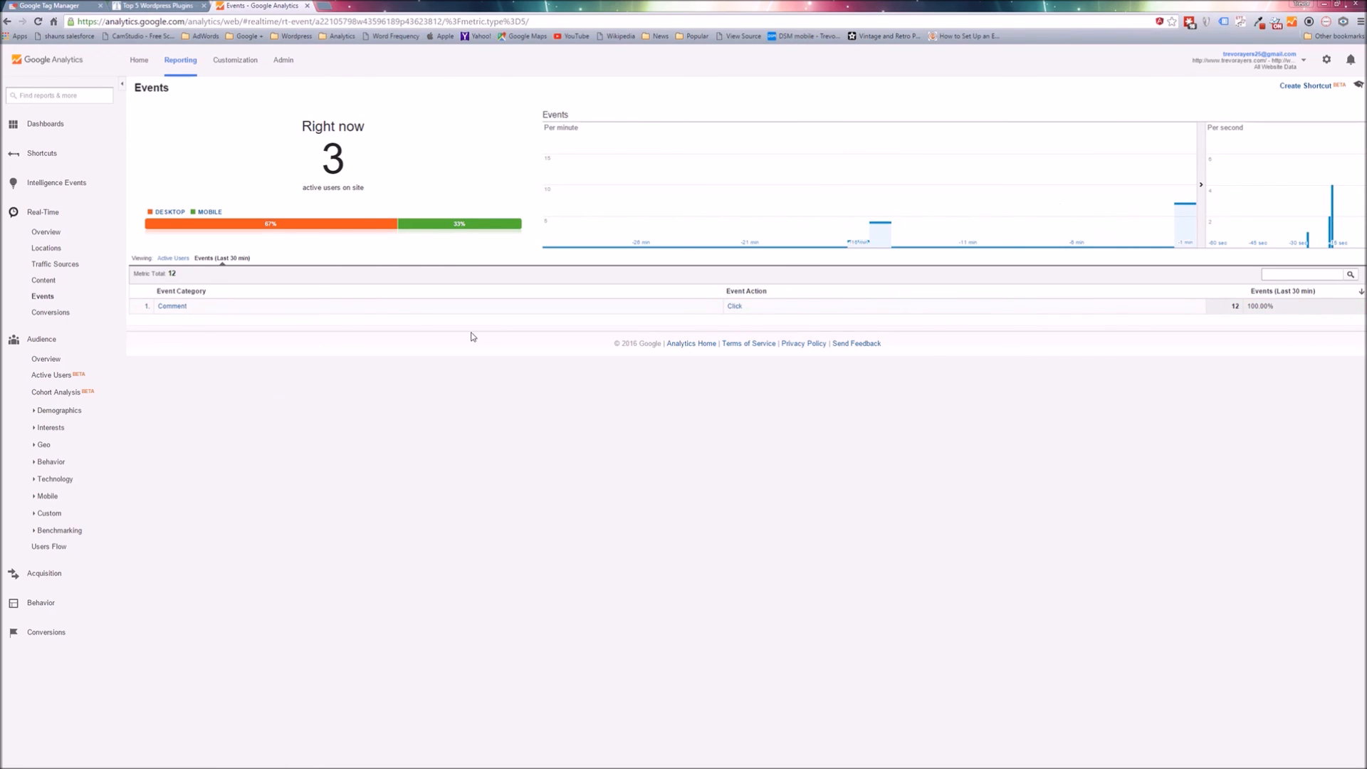
{"action": "left_click", "coordinate": [733, 307]}
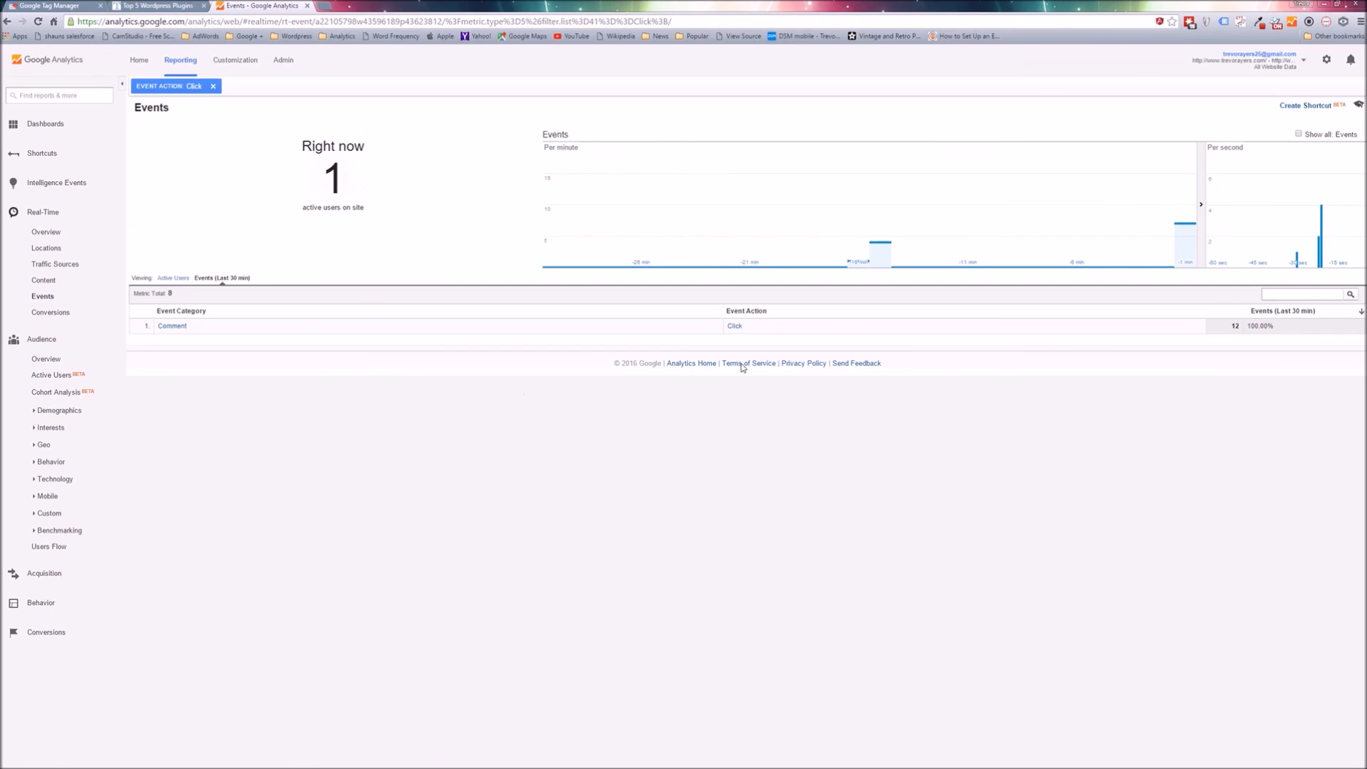
{"action": "left_click", "coordinate": [734, 328]}
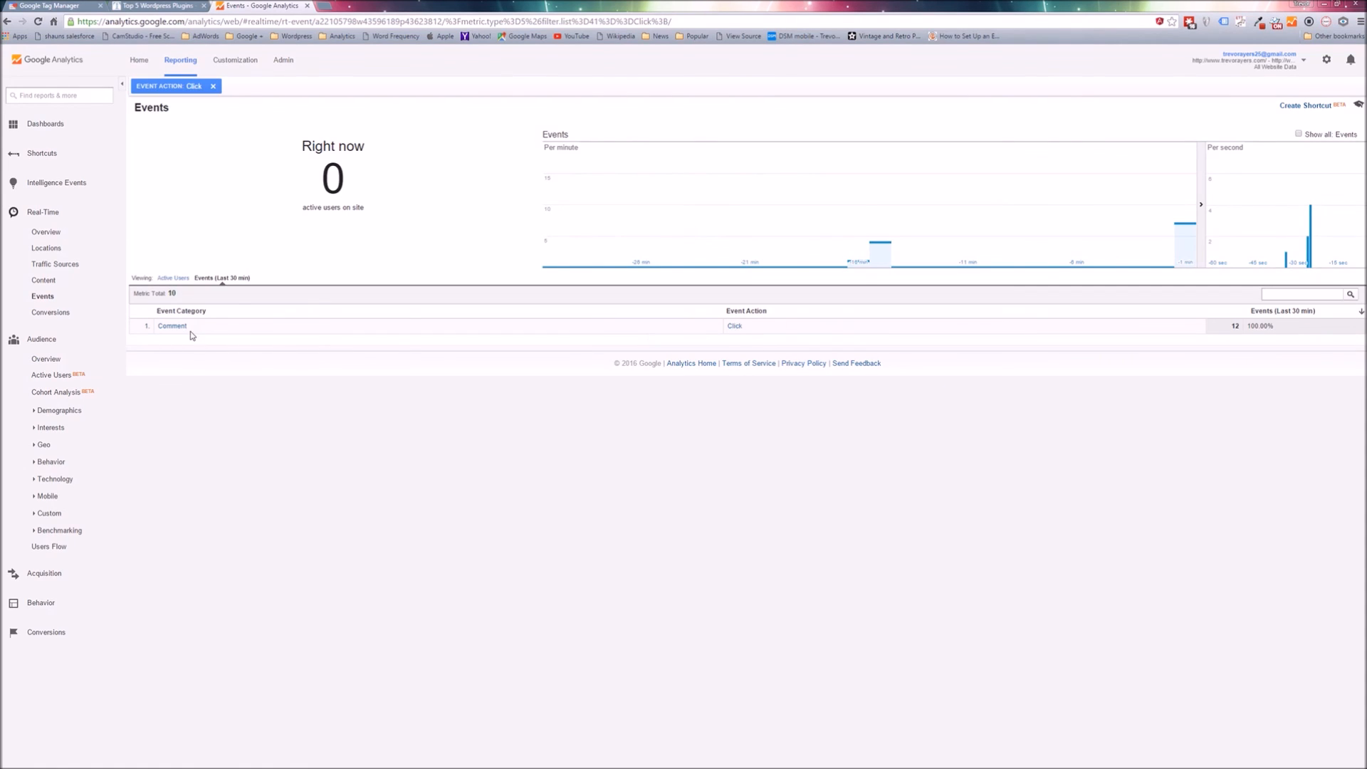
{"action": "left_click", "coordinate": [184, 329]}
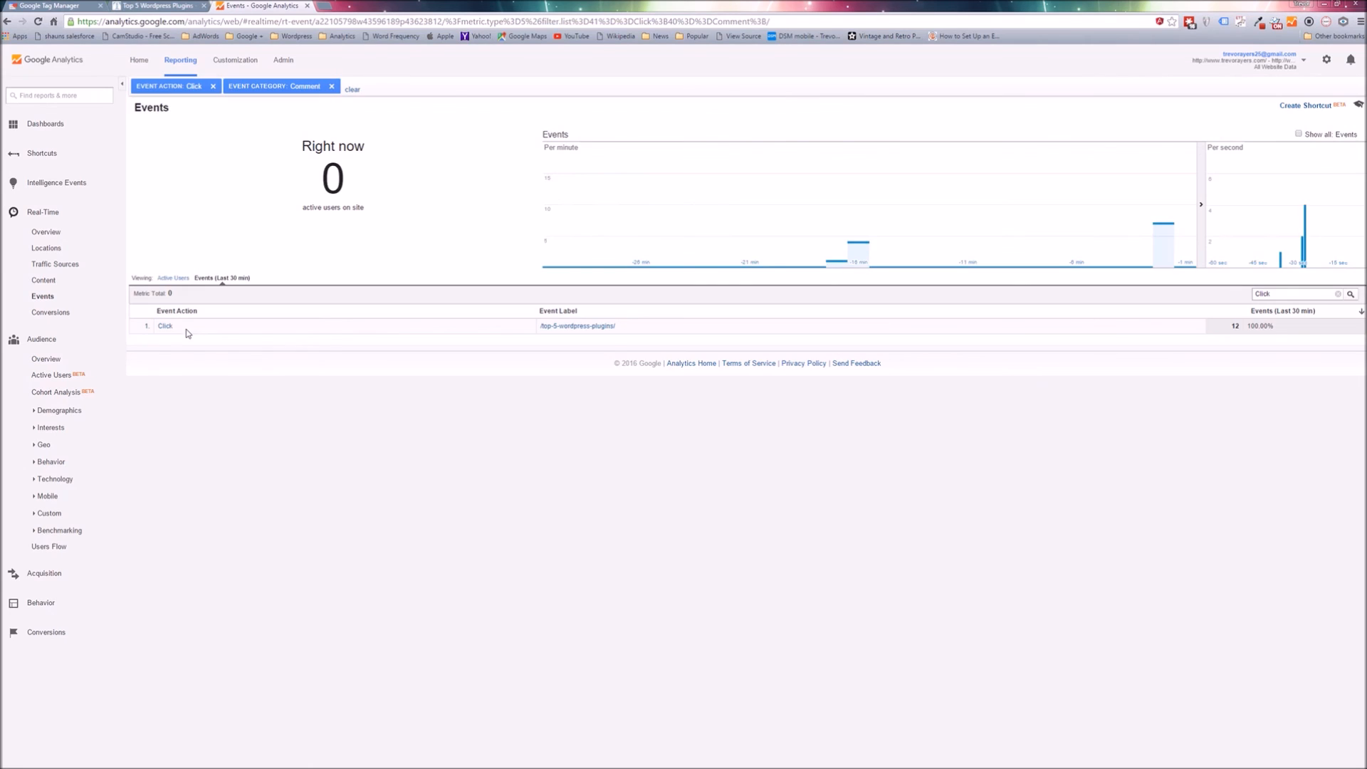
{"action": "left_click_drag", "start_coordinate": [640, 329], "coordinate": [545, 329]}
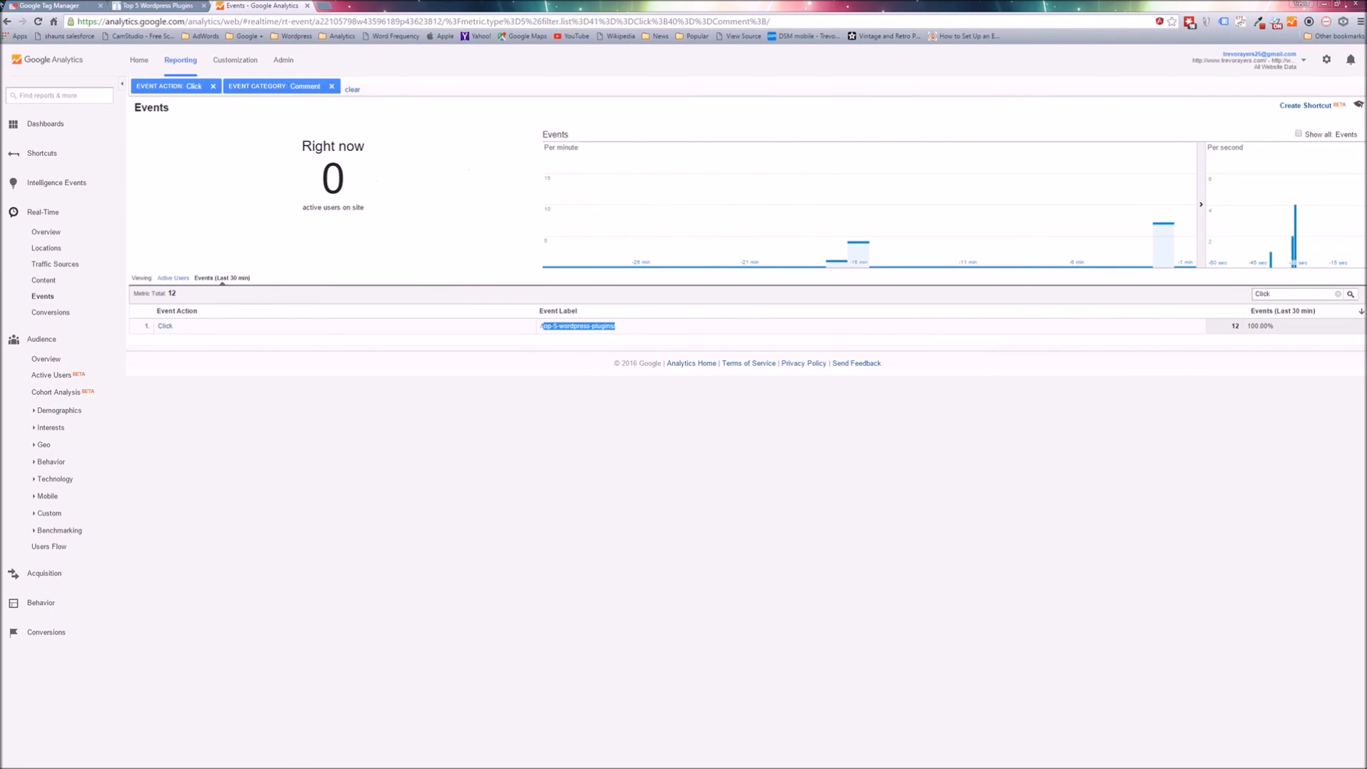
Revisit the article page and return to the tag list in Google Tag Manager.
{"action": "left_click", "coordinate": [153, 5]}
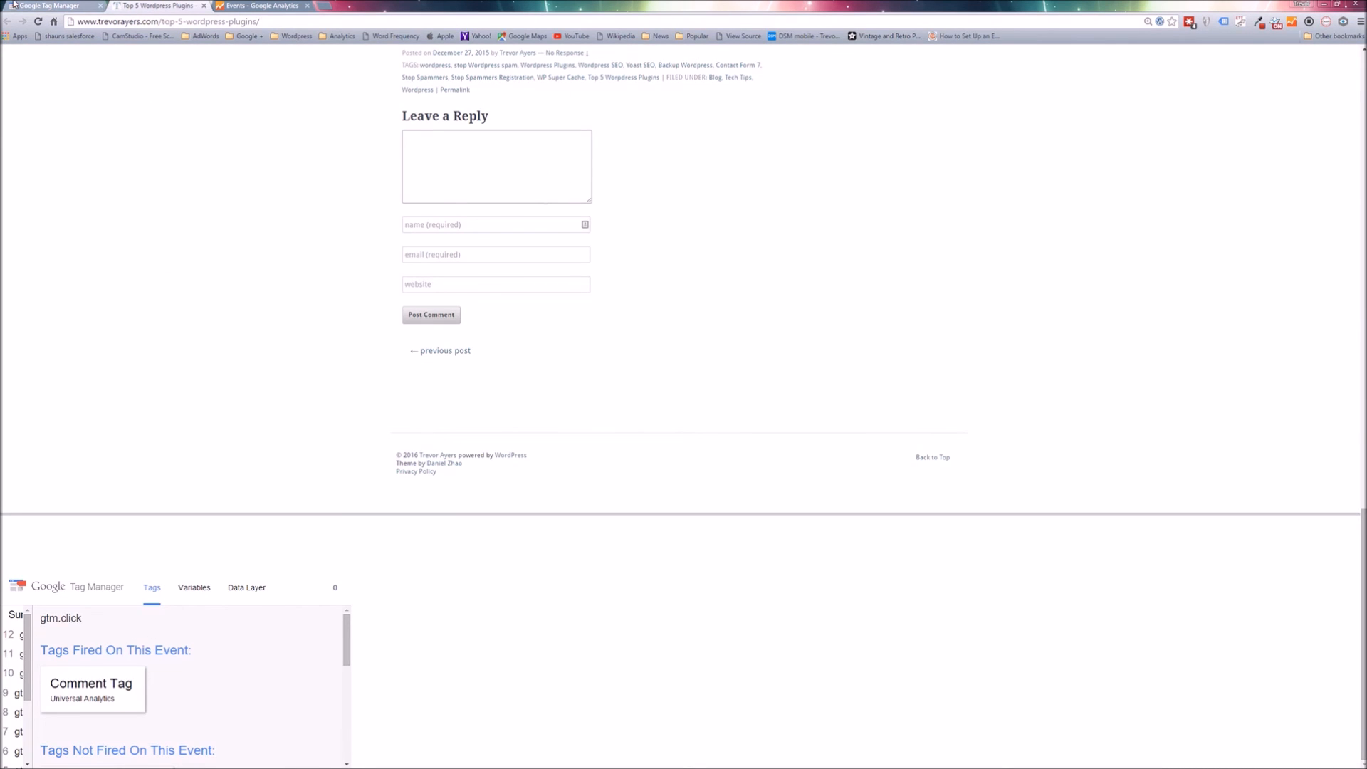
{"action": "left_click", "coordinate": [63, 8]}
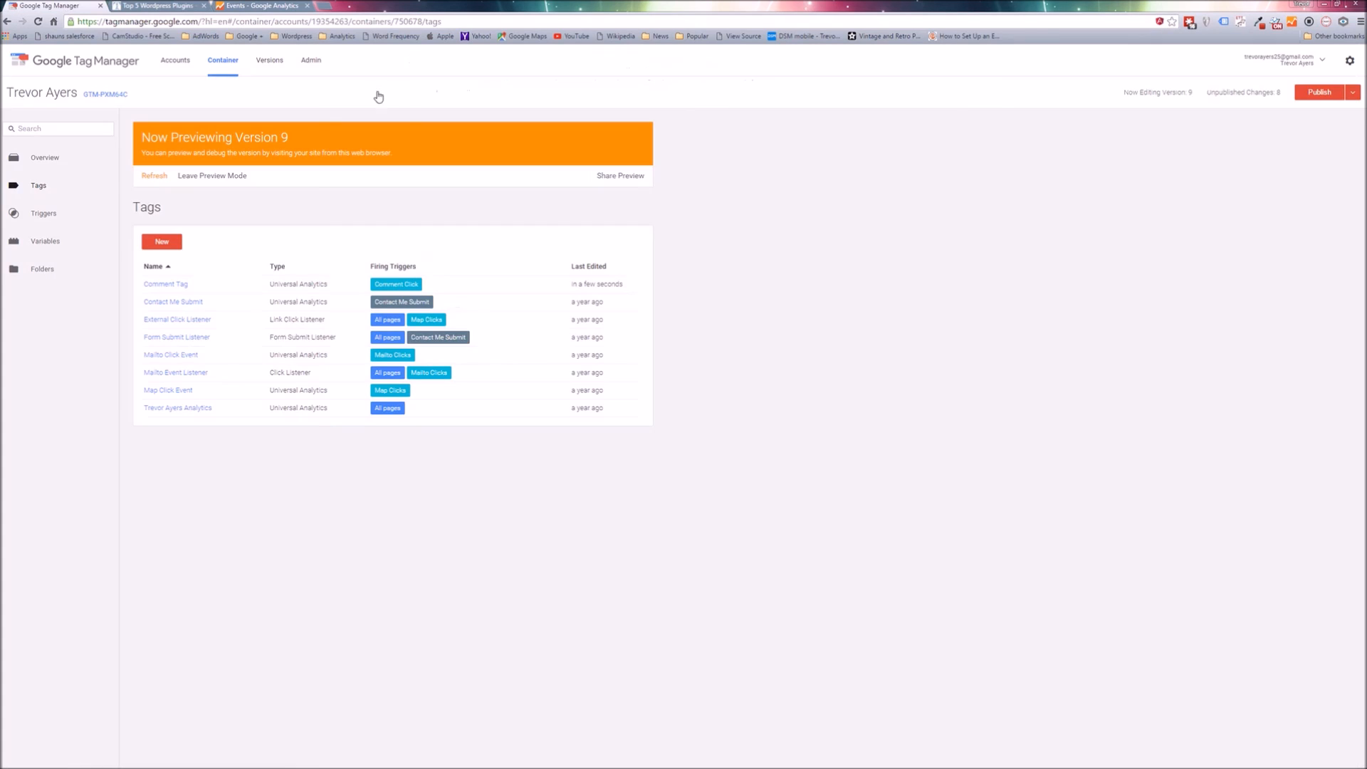